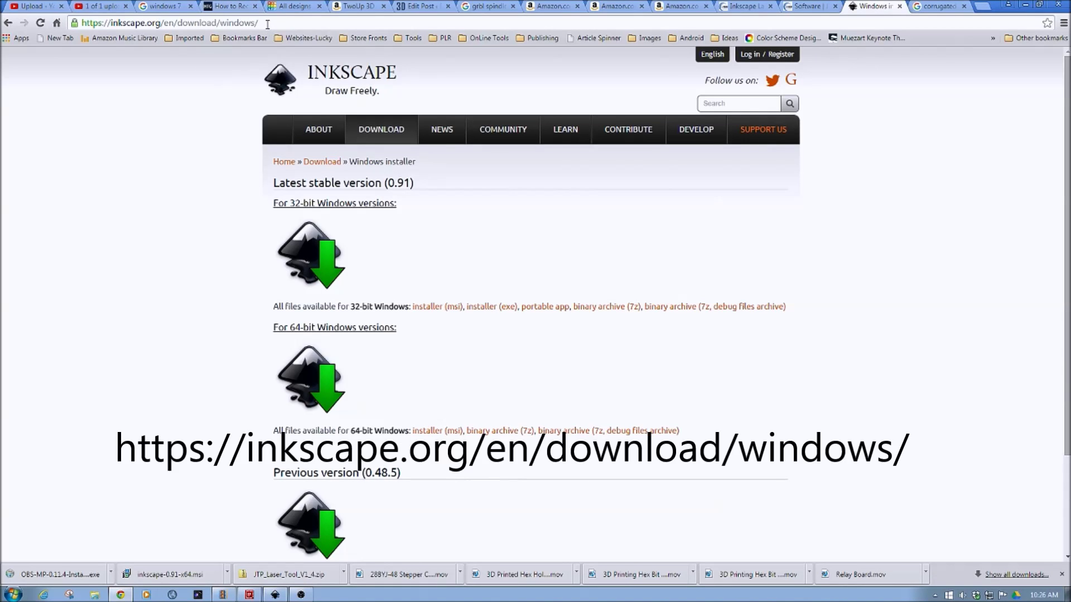
{"action": "left_click_drag", "start_coordinate": [267, 24], "coordinate": [76, 37]}
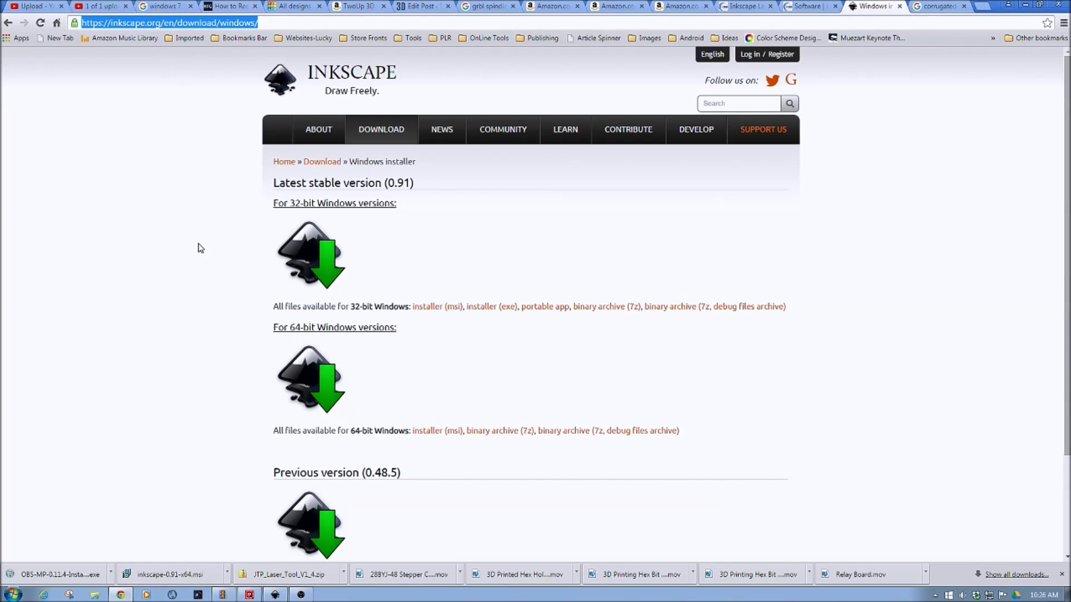
{"action": "scroll", "coordinate": [199, 248], "scroll_direction": "down", "scroll_amount": 1}
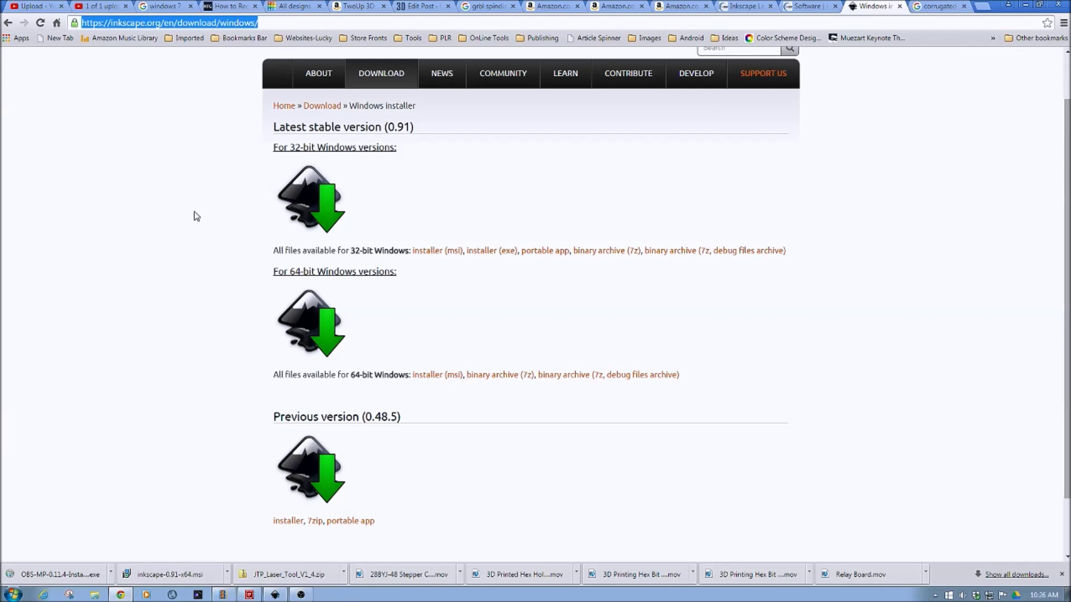
{"action": "scroll", "coordinate": [197, 215], "scroll_direction": "down", "scroll_amount": 1}
{"action": "scroll", "coordinate": [197, 216], "scroll_direction": "up", "scroll_amount": 2}
{"action": "scroll", "coordinate": [199, 218], "scroll_direction": "up", "scroll_amount": 1}
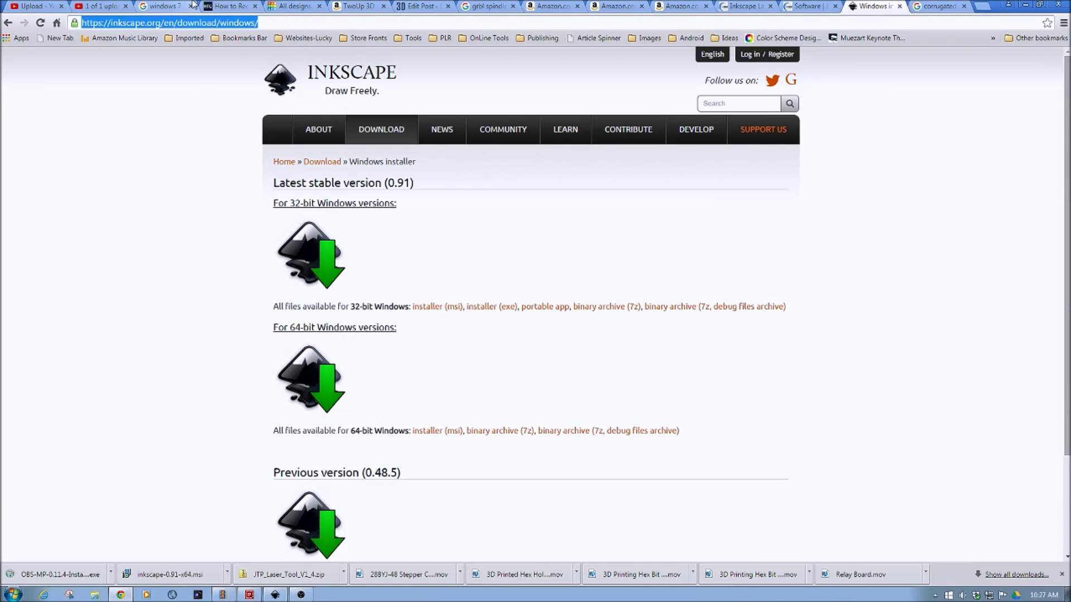
{"action": "left_click", "coordinate": [807, 8]}
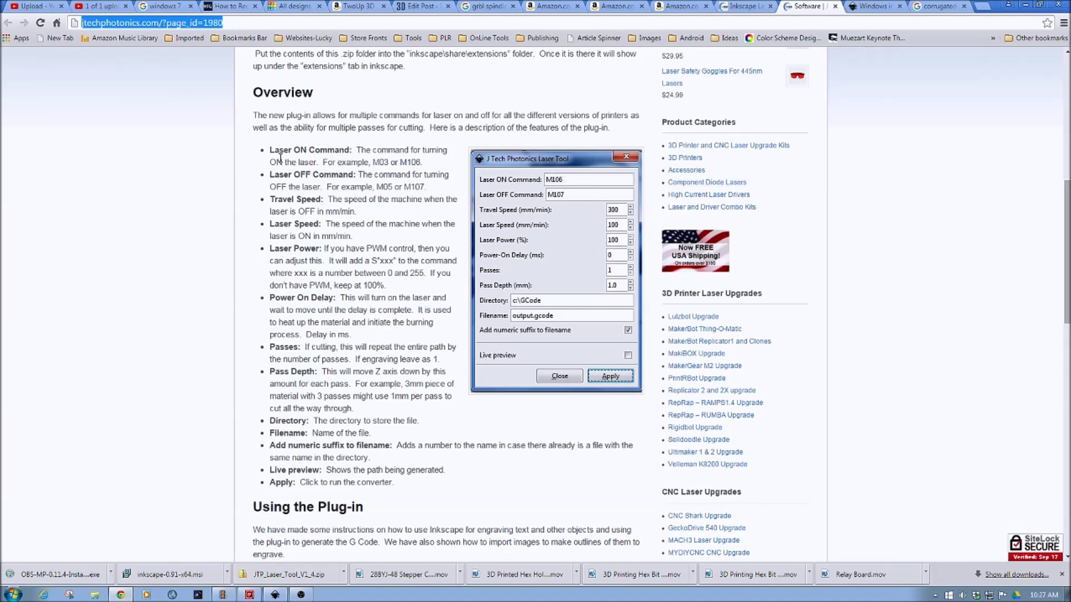
- Review the Laser Tool plug-in's settings list, then go to the 'Using the Inkscape Laser Tool Plug-In' tutorial
{"action": "scroll", "coordinate": [167, 161], "scroll_direction": "down", "scroll_amount": 1}
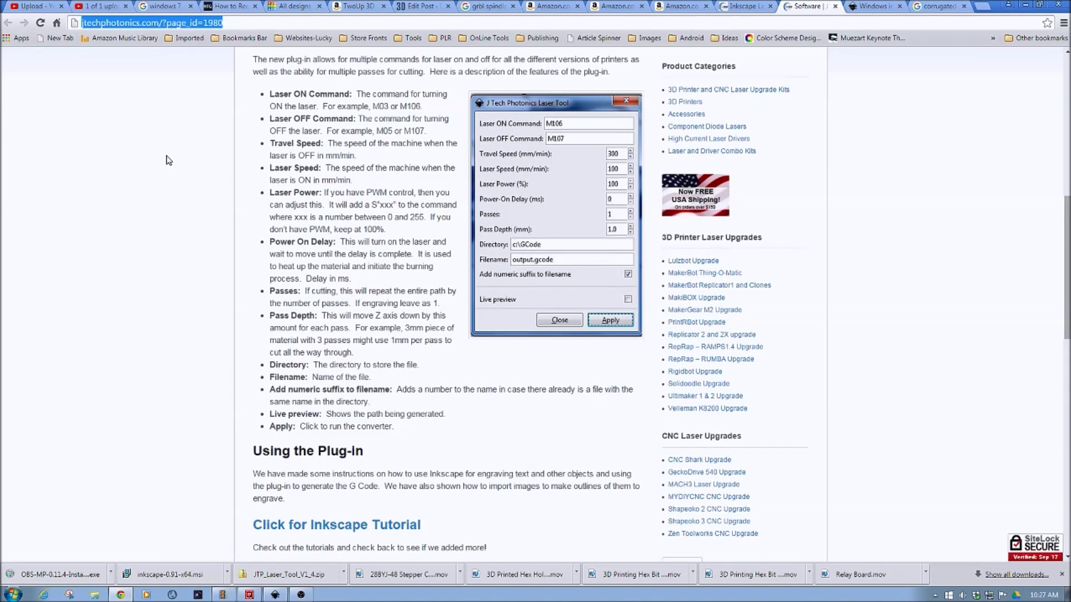
{"action": "scroll", "coordinate": [167, 161], "scroll_direction": "up", "scroll_amount": 4}
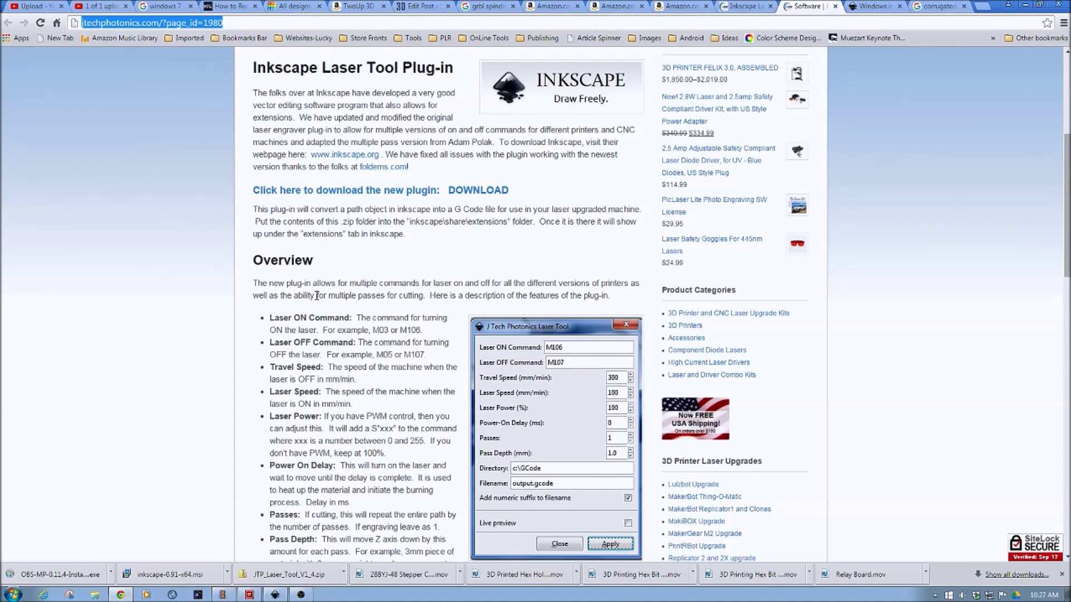
{"action": "scroll", "coordinate": [283, 279], "scroll_direction": "down", "scroll_amount": 1}
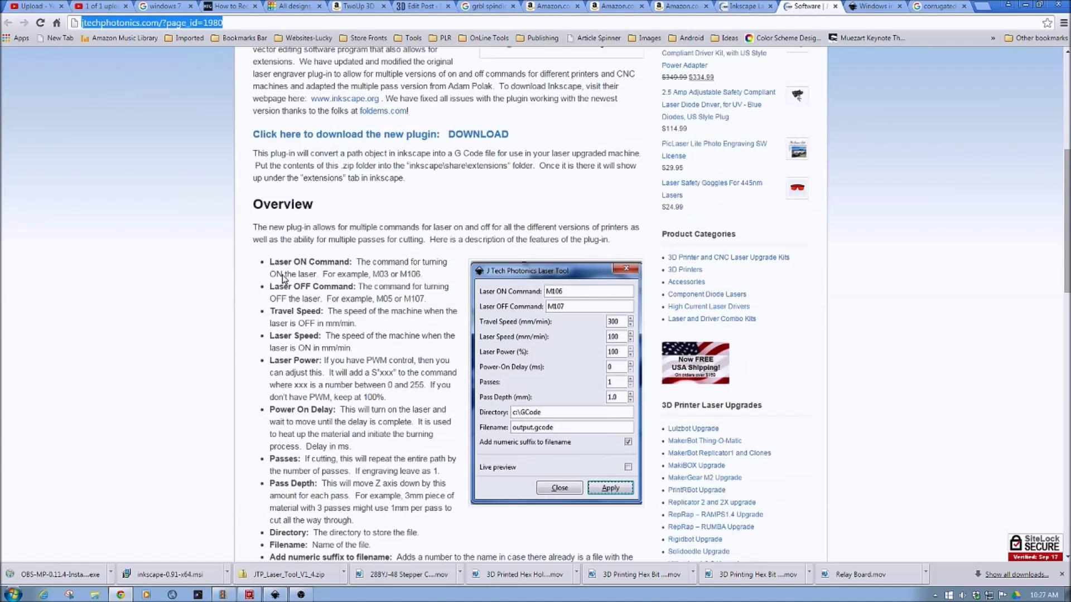
{"action": "scroll", "coordinate": [283, 279], "scroll_direction": "down", "scroll_amount": 2}
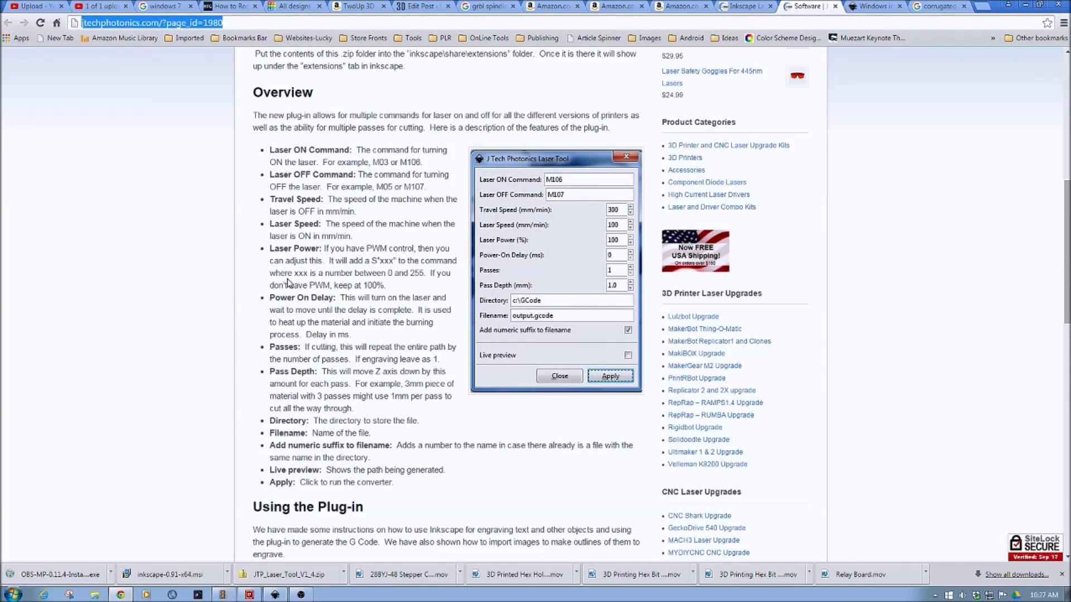
{"action": "scroll", "coordinate": [290, 284], "scroll_direction": "up", "scroll_amount": 1}
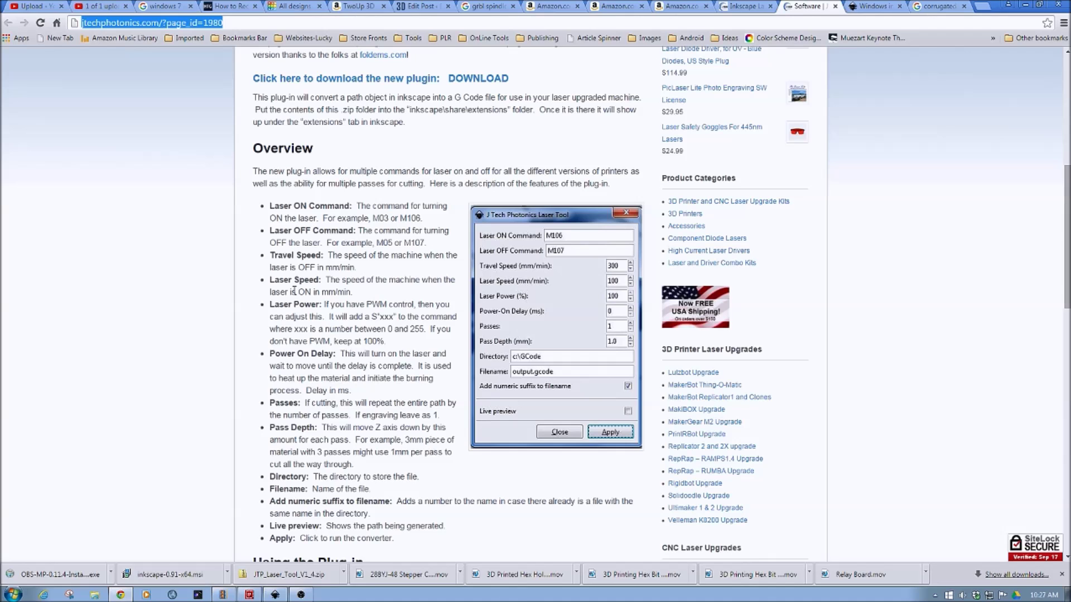
{"action": "left_click", "coordinate": [745, 6]}
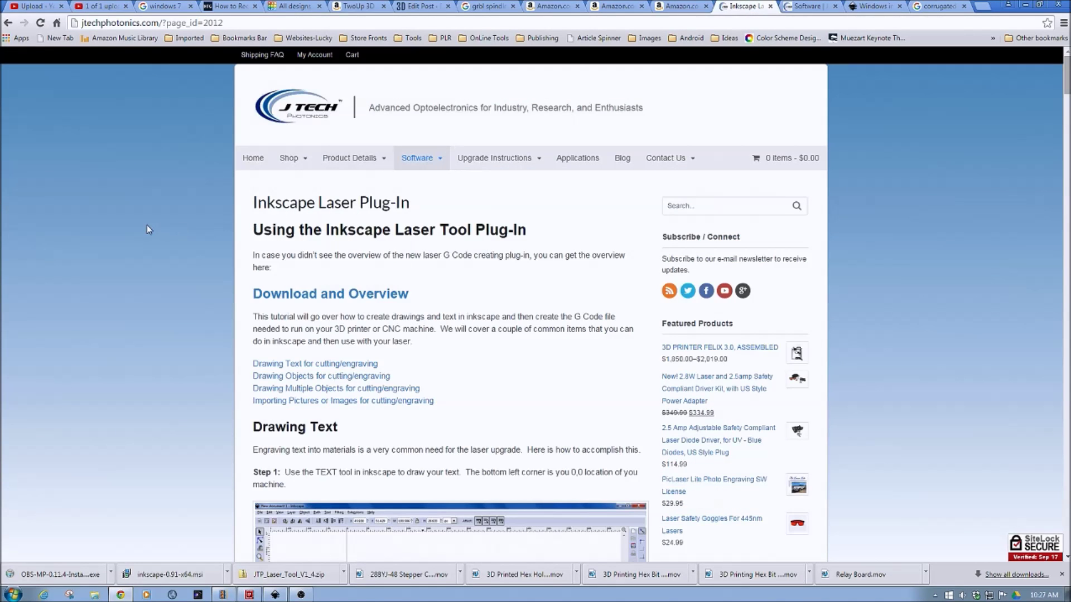
- Scroll the tutorial to Drawing Multiple Objects Steps 4 and 5, then bring up Q-Dir
{"action": "scroll", "coordinate": [151, 232], "scroll_direction": "down", "scroll_amount": 4}
{"action": "scroll", "coordinate": [153, 236], "scroll_direction": "down", "scroll_amount": 3}
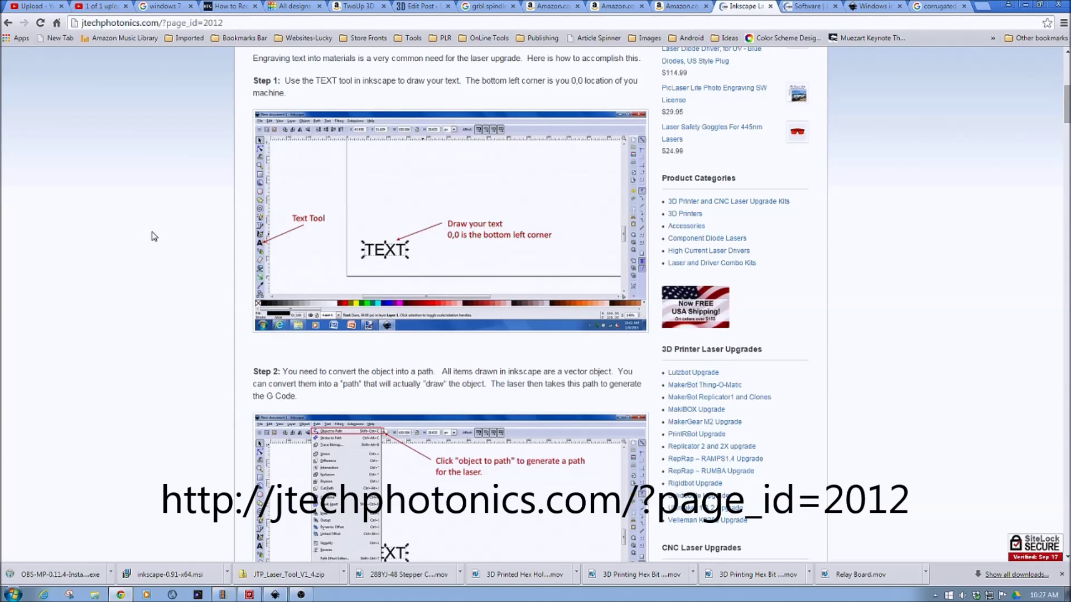
{"action": "scroll", "coordinate": [154, 237], "scroll_direction": "up", "scroll_amount": 5}
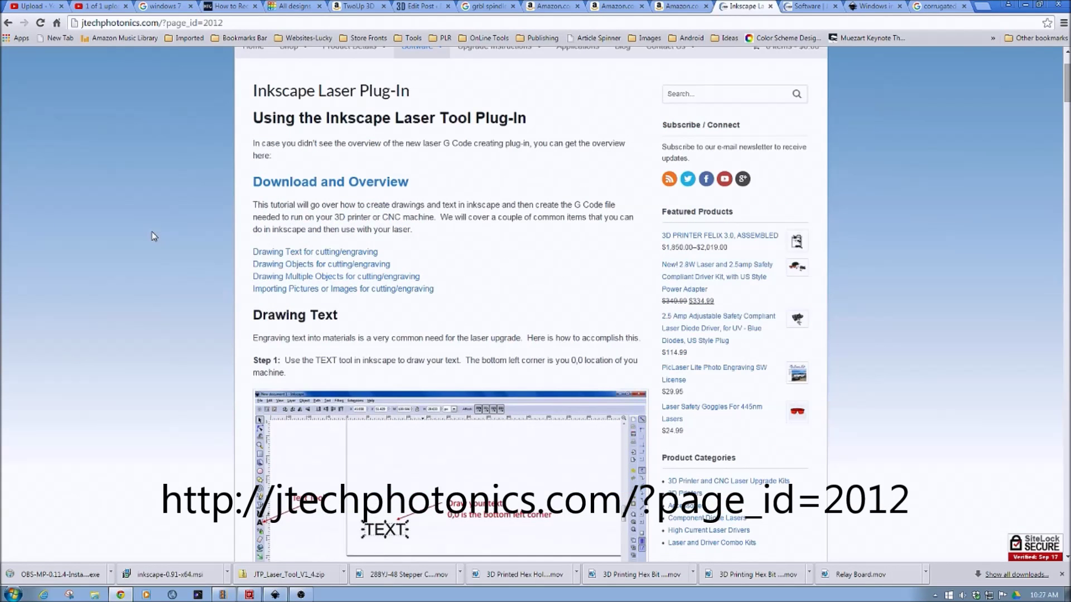
{"action": "scroll", "coordinate": [154, 236], "scroll_direction": "down", "scroll_amount": 20}
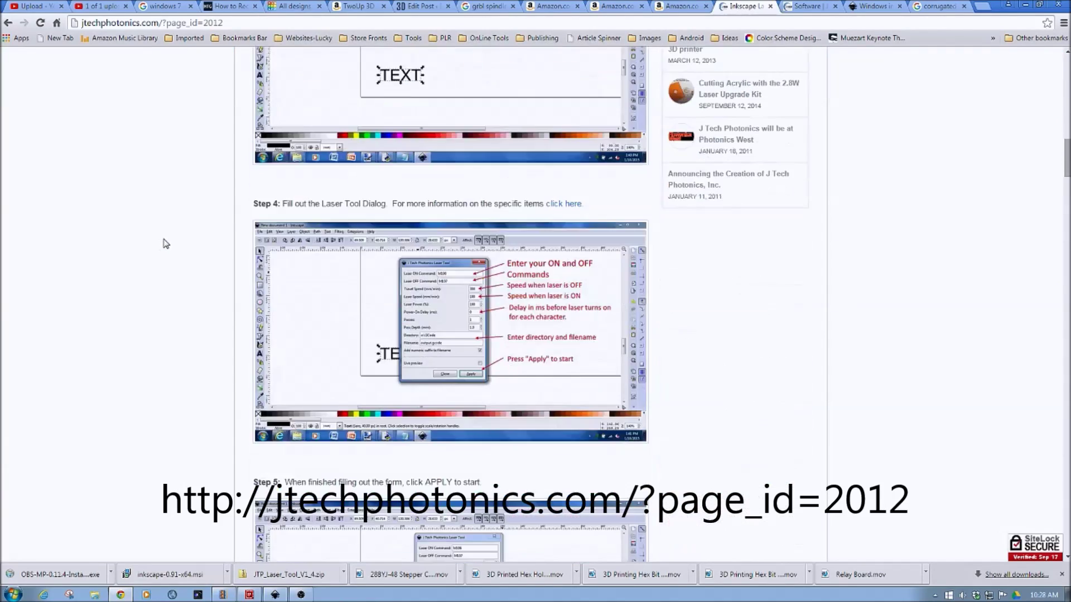
{"action": "scroll", "coordinate": [165, 244], "scroll_direction": "down", "scroll_amount": 10}
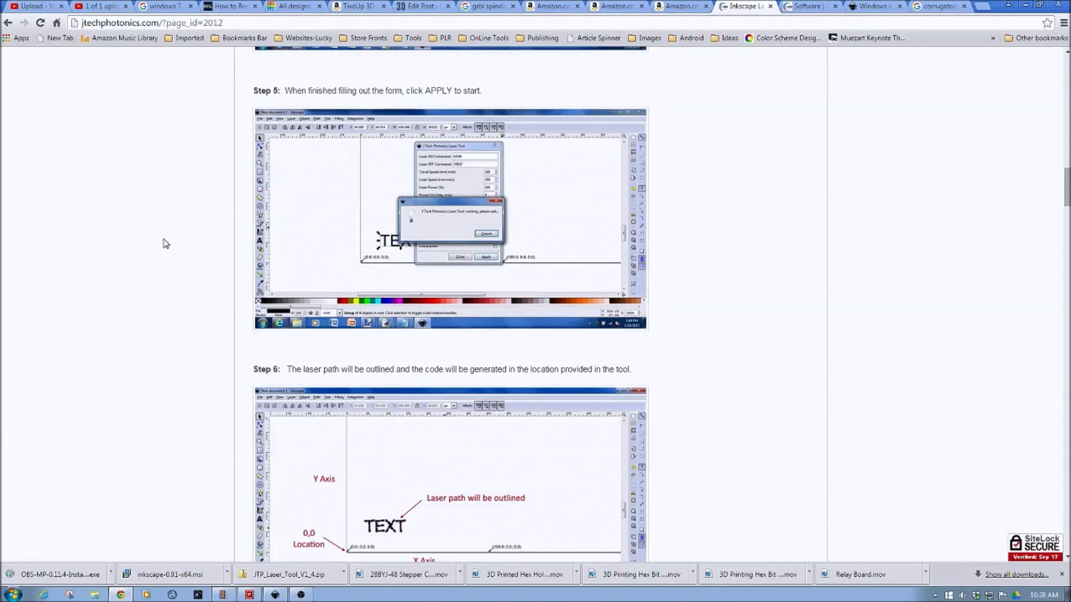
{"action": "scroll", "coordinate": [165, 244], "scroll_direction": "down", "scroll_amount": 3}
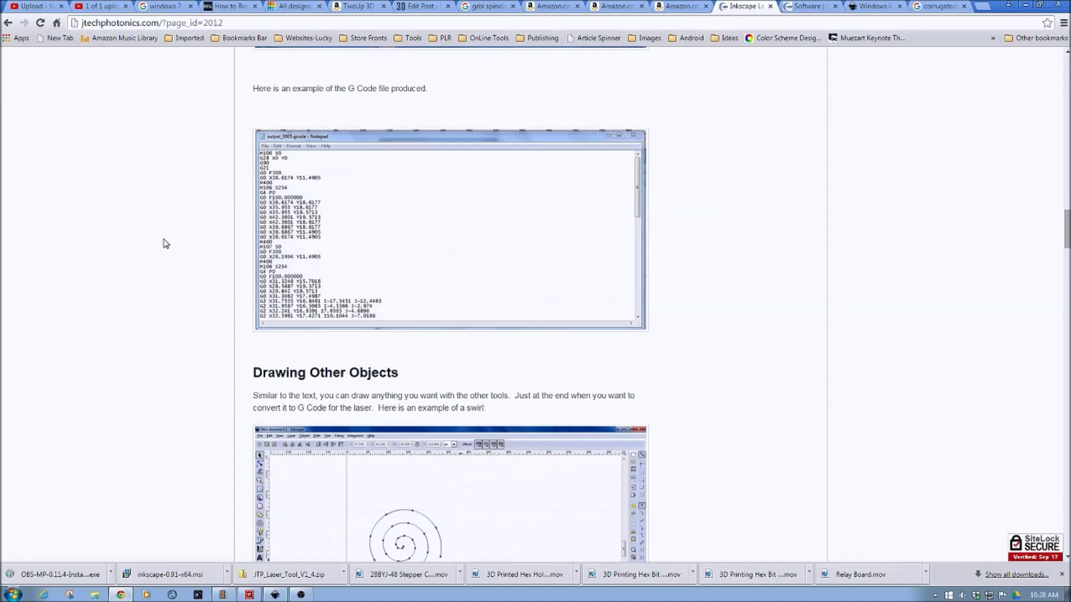
{"action": "scroll", "coordinate": [166, 243], "scroll_direction": "down", "scroll_amount": 3}
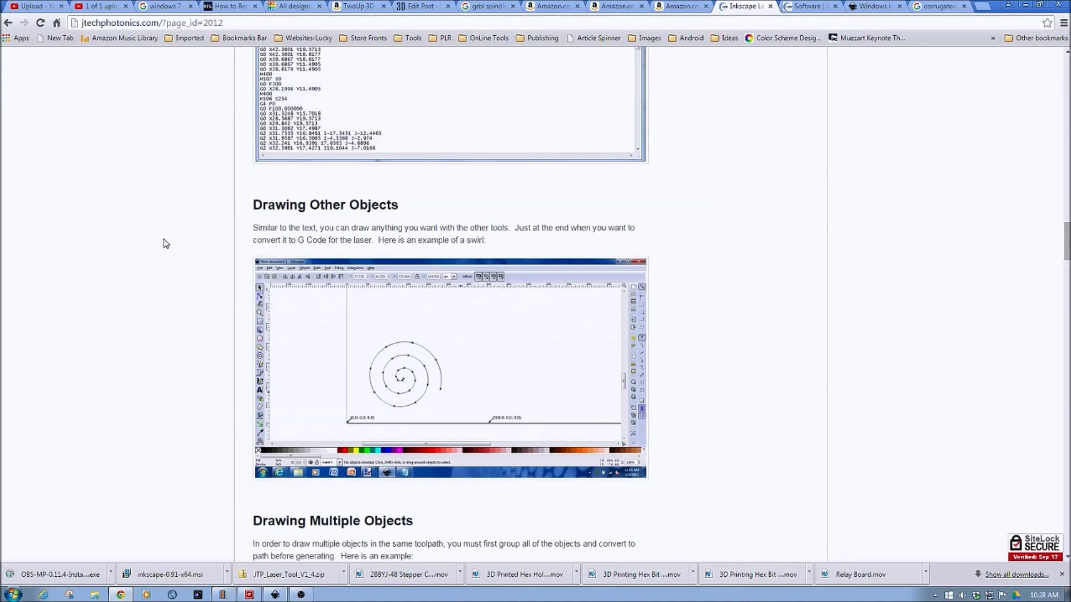
{"action": "scroll", "coordinate": [165, 244], "scroll_direction": "down", "scroll_amount": 7}
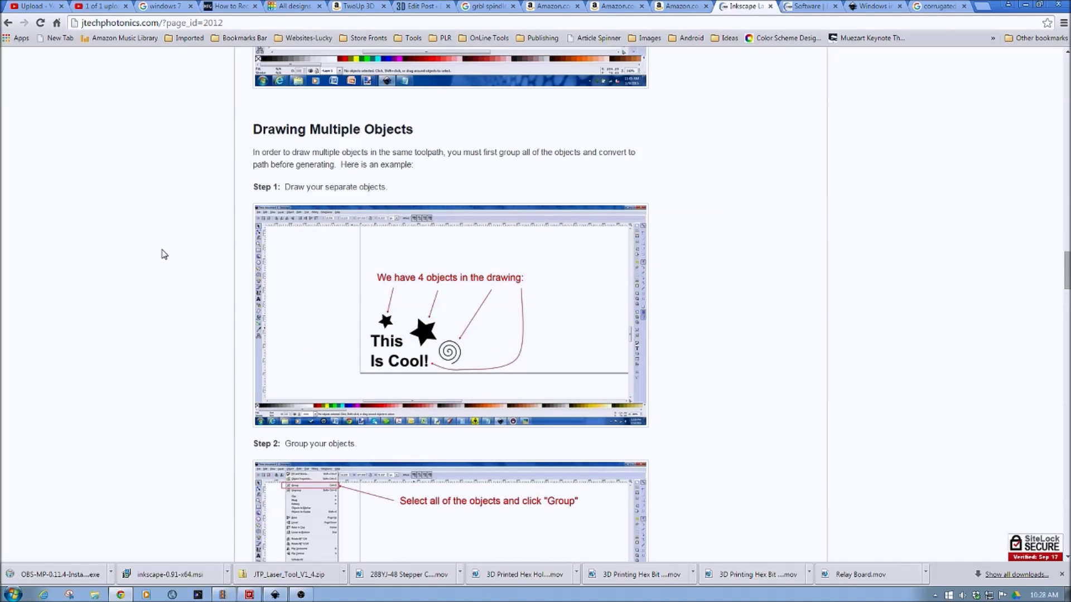
{"action": "scroll", "coordinate": [164, 257], "scroll_direction": "down", "scroll_amount": 6}
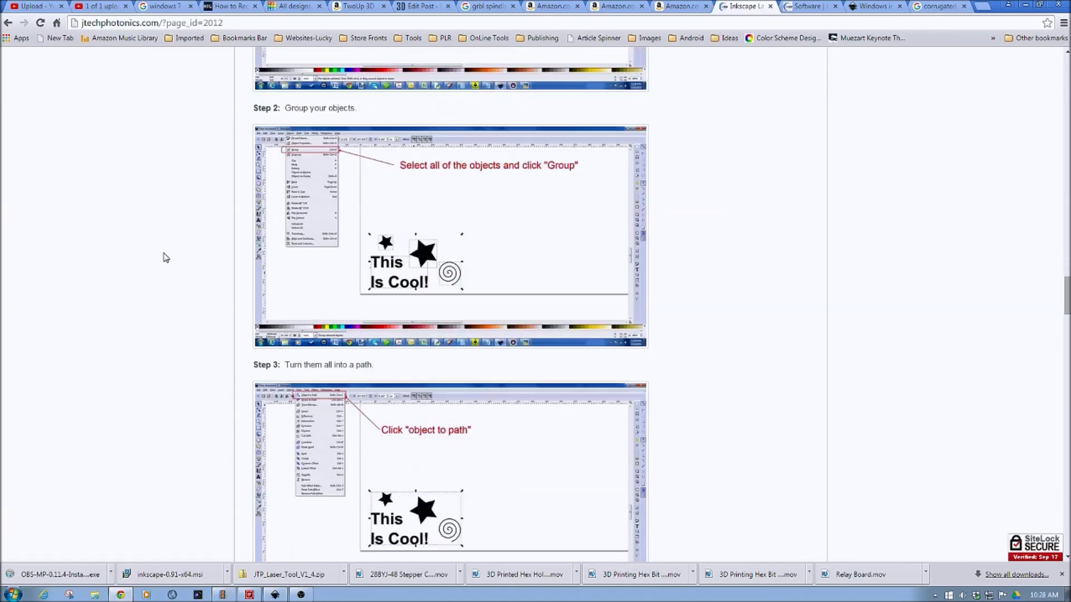
{"action": "scroll", "coordinate": [164, 254], "scroll_direction": "down", "scroll_amount": 10}
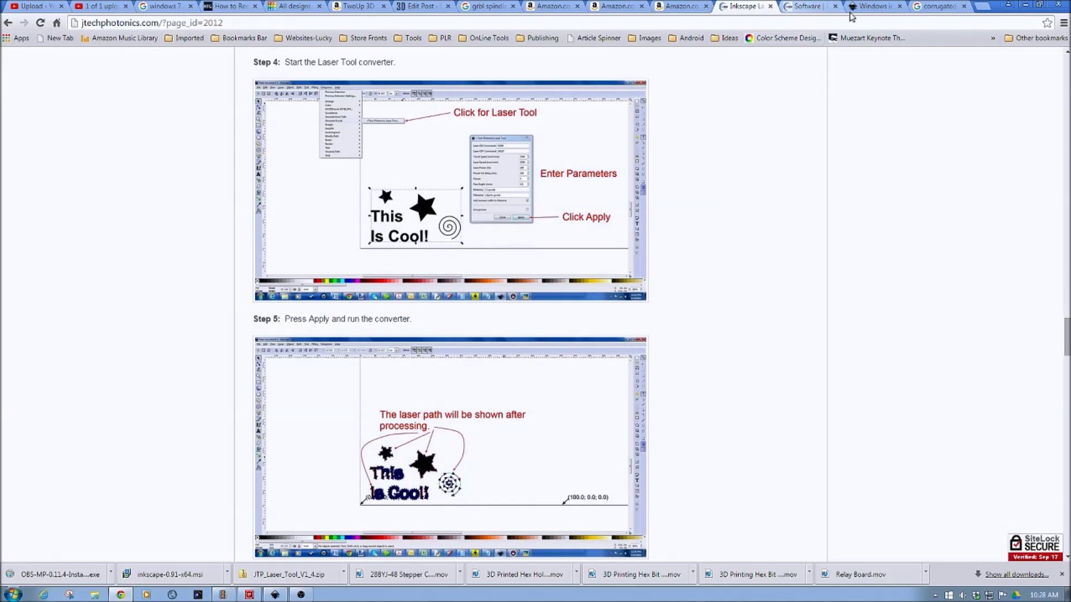
{"action": "left_click", "coordinate": [250, 595]}
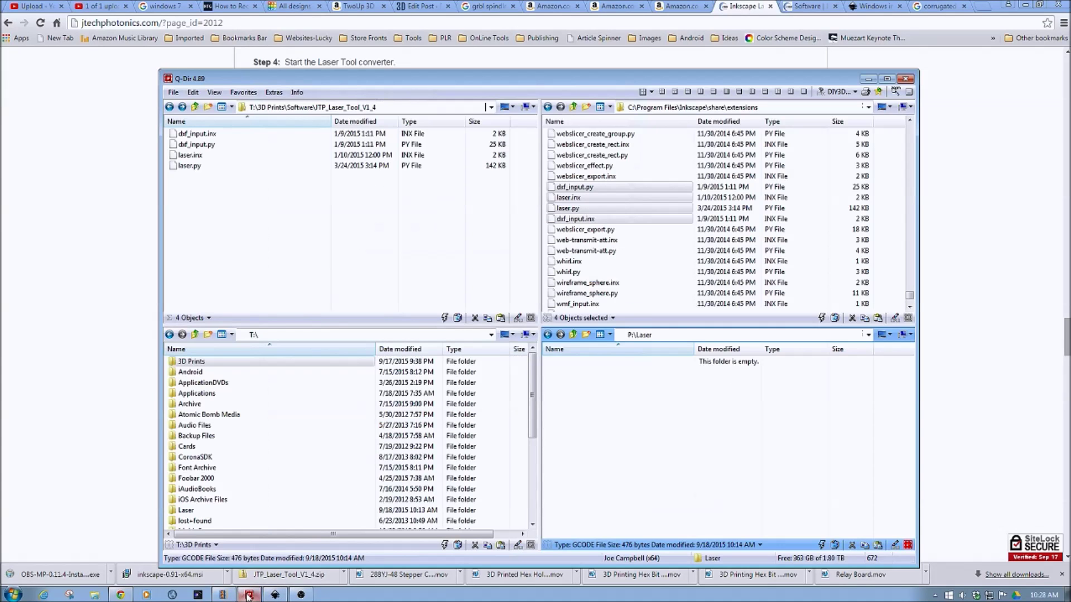
- Browse T:\3D Prints\Software into JTP_Laser_Tool_V1_4 and back, beside Inkscape's extensions folder
{"action": "left_click", "coordinate": [194, 107]}
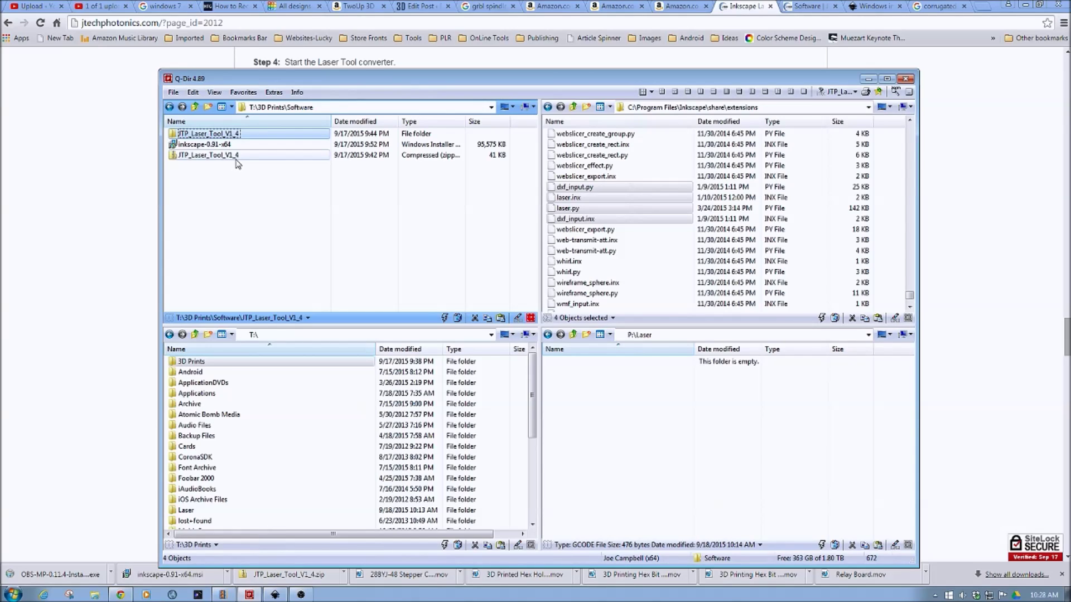
{"action": "double_click", "coordinate": [225, 135]}
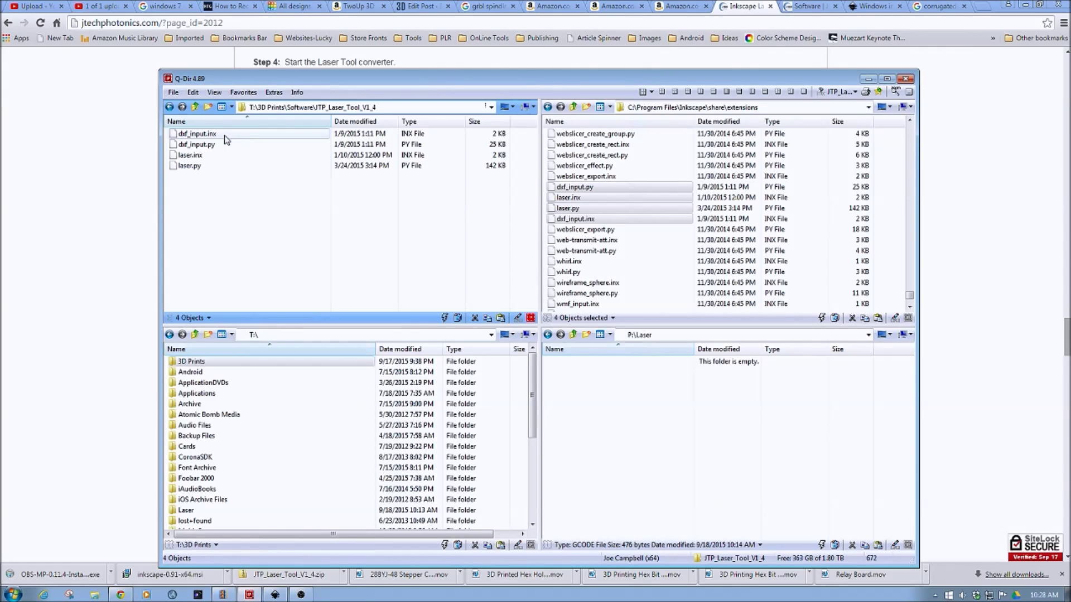
{"action": "left_click", "coordinate": [194, 107]}
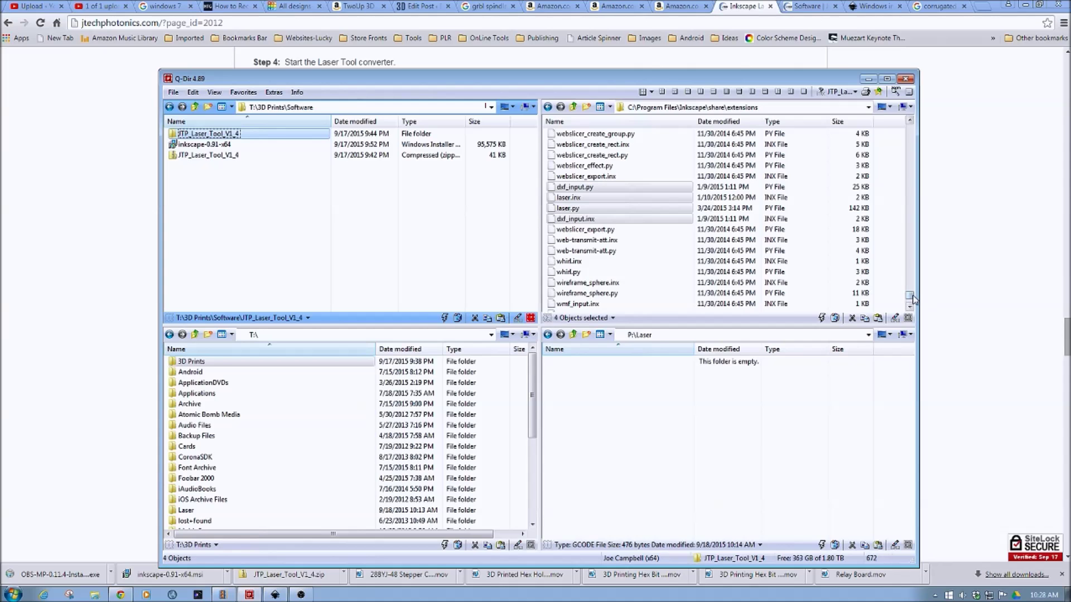
{"action": "left_click_drag", "start_coordinate": [913, 299], "coordinate": [880, 126]}
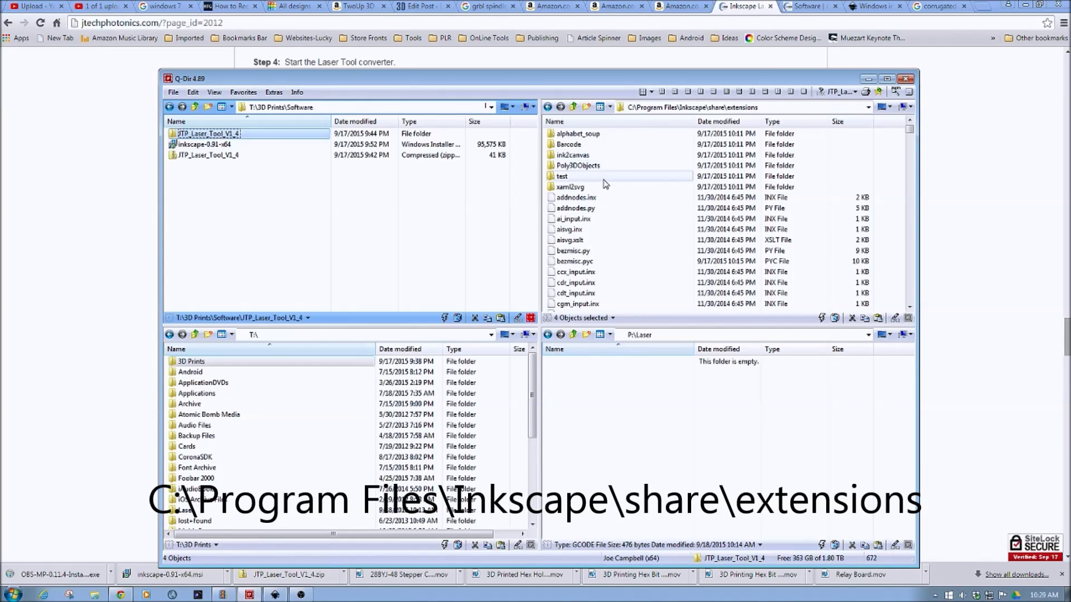
- Copy dxf_input.inx through laser.py from JTP_Laser_Tool_V1_4 into share\extensions, replacing existing copies
{"action": "double_click", "coordinate": [195, 135]}
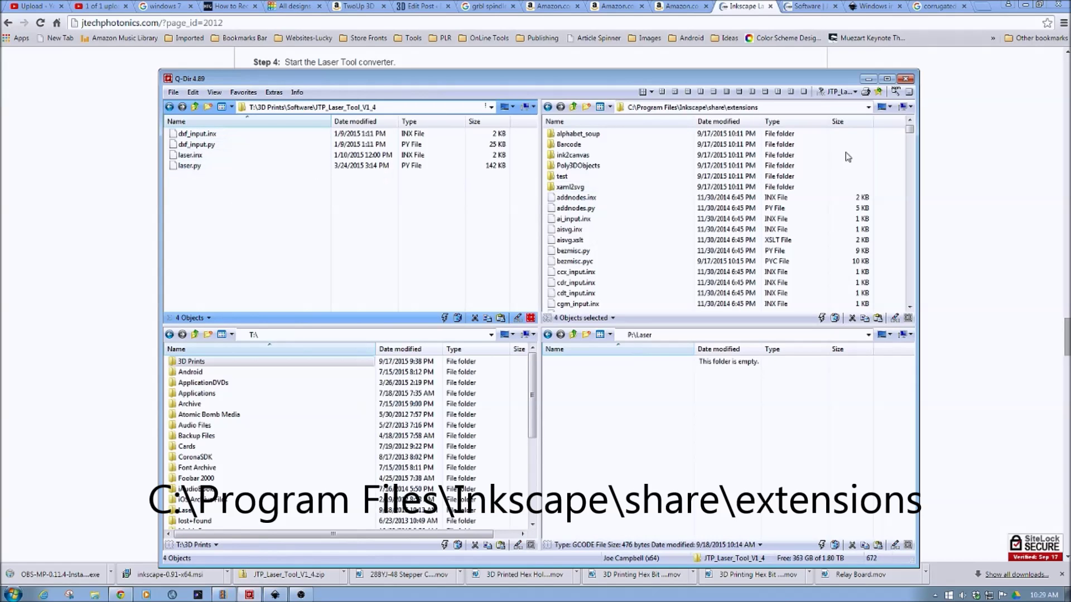
{"action": "left_click_drag", "start_coordinate": [909, 134], "coordinate": [909, 298]}
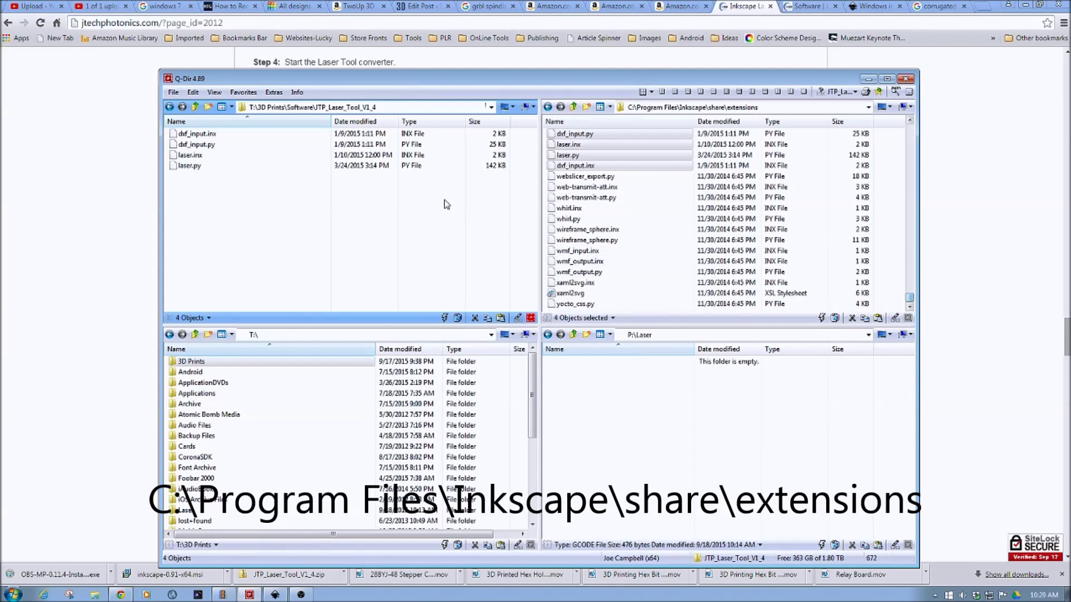
{"action": "left_click", "coordinate": [192, 134]}
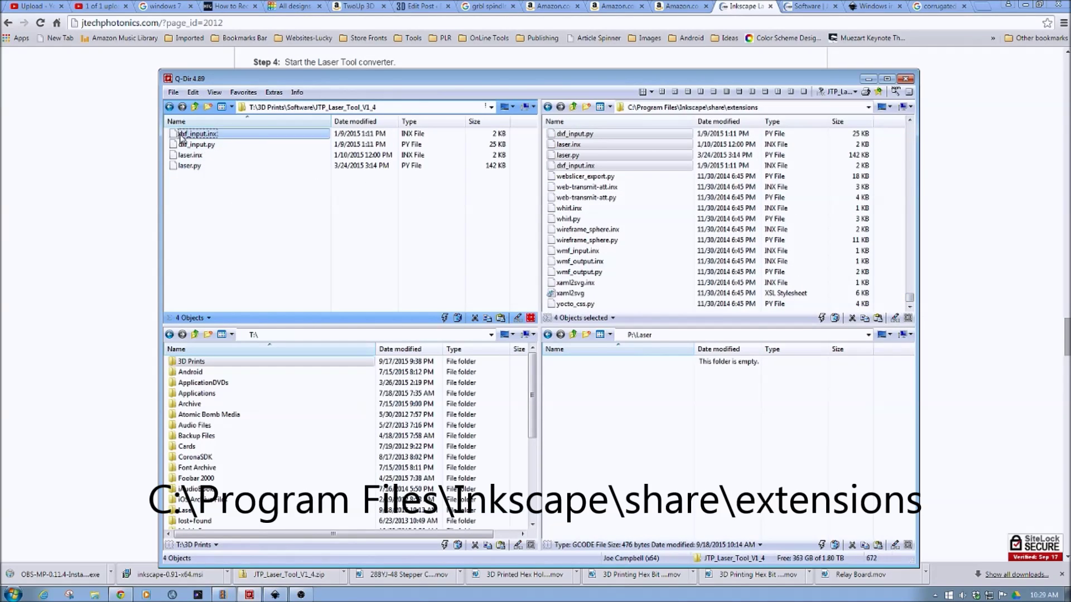
{"action": "left_click", "coordinate": [187, 166], "text": "shift"}
{"action": "right_click", "coordinate": [187, 166]}
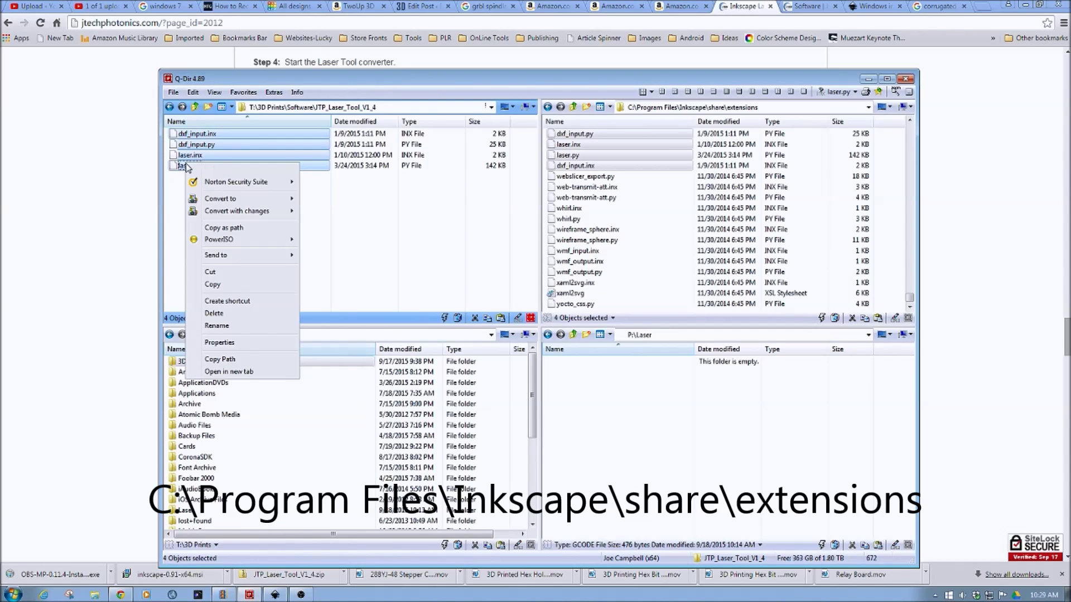
{"action": "left_click_drag", "start_coordinate": [209, 145], "coordinate": [706, 238]}
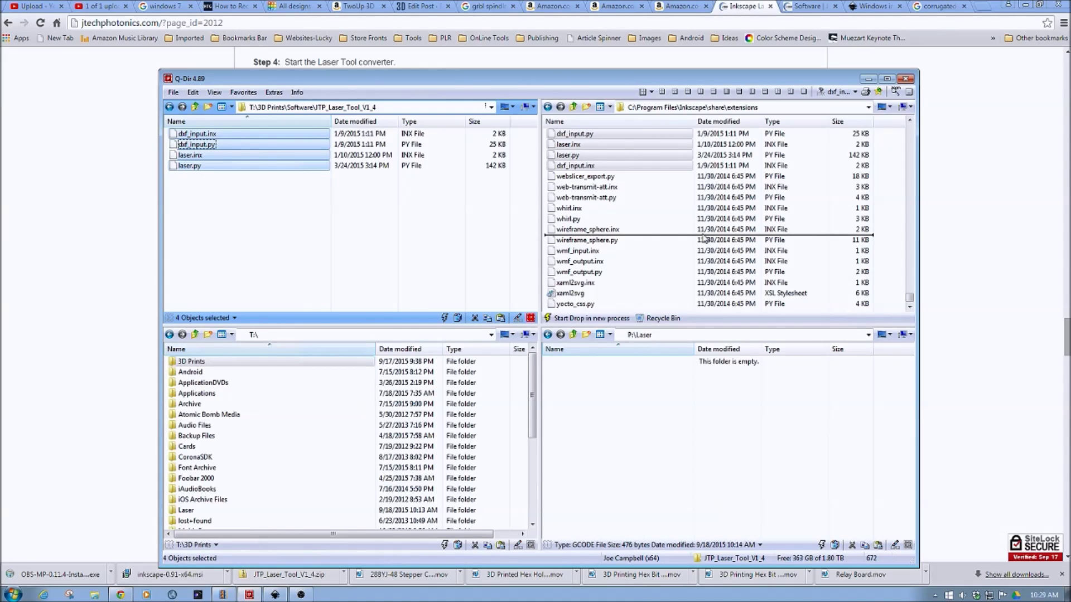
{"action": "left_click_drag", "start_coordinate": [704, 239], "coordinate": [704, 238]}
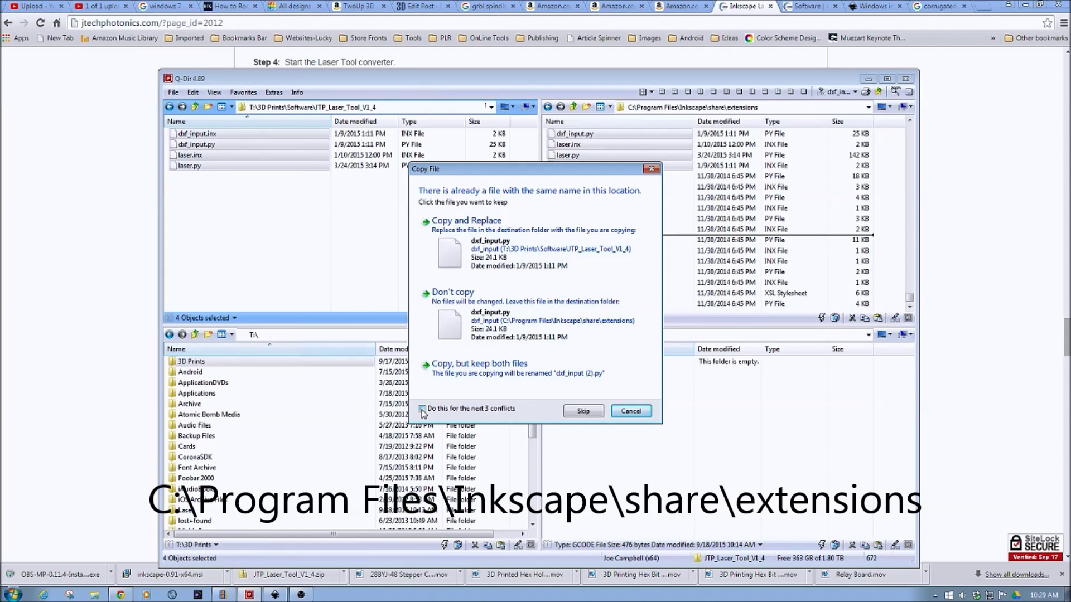
{"action": "left_click", "coordinate": [483, 225]}
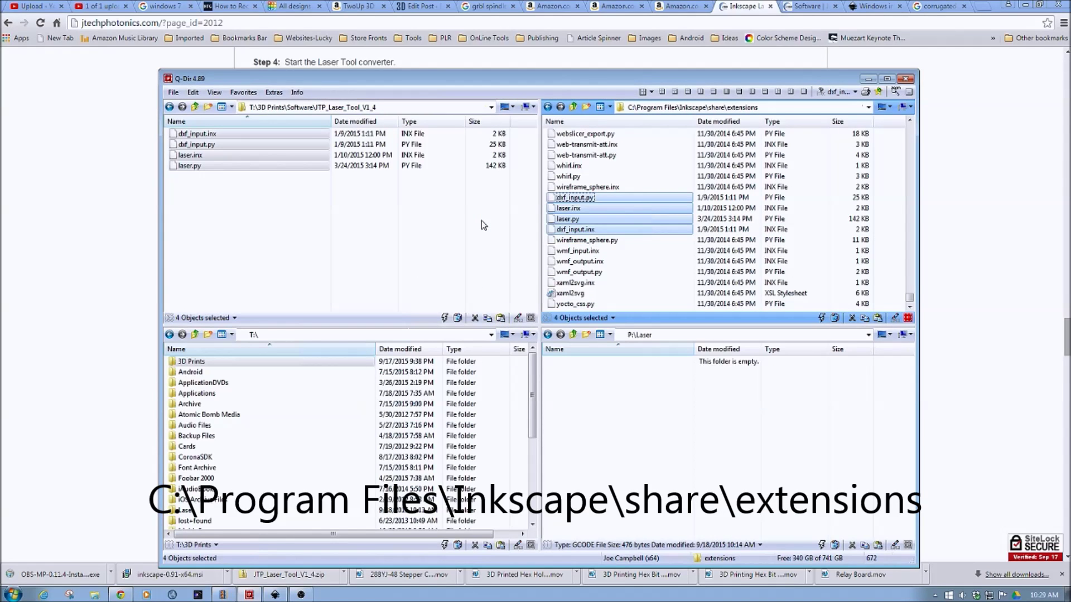
{"action": "left_click", "coordinate": [759, 107]}
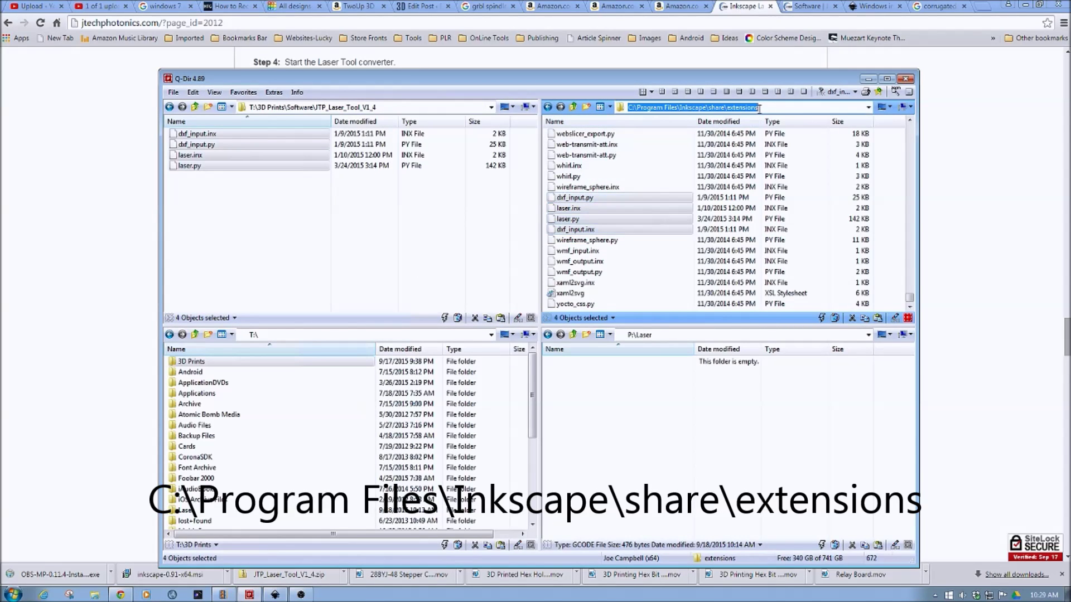
- Minimize Q-Dir and Chrome to reveal Inkscape's blank New document 1
{"action": "left_click", "coordinate": [867, 79]}
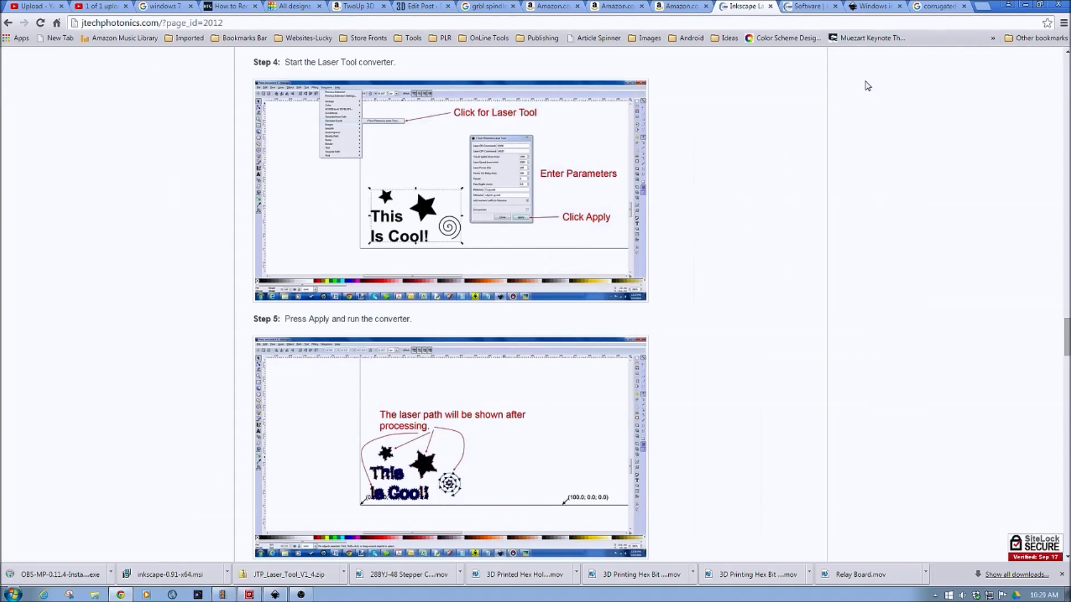
{"action": "left_click", "coordinate": [1030, 7]}
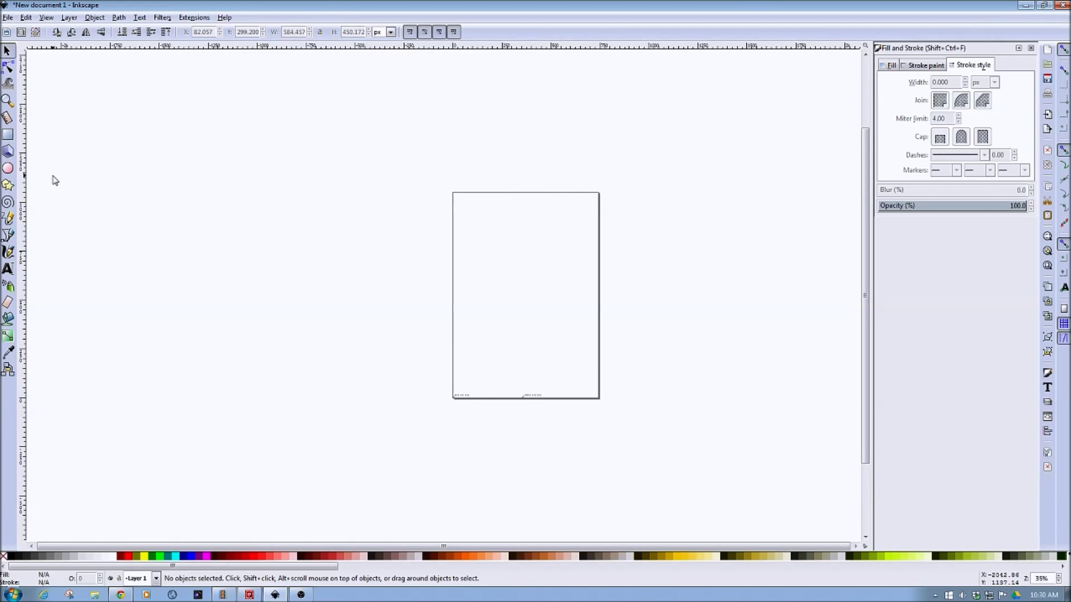
- Draw a mid-page rectangle and confirm no fill, dark blue 00008bff stroke and its stroke width
{"action": "left_click", "coordinate": [8, 136]}
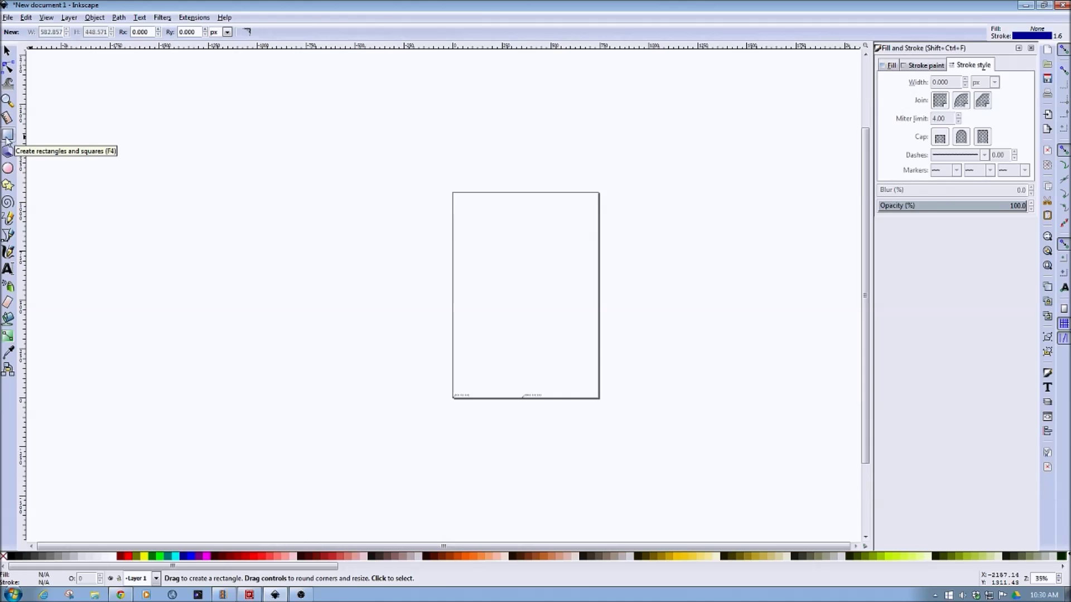
{"action": "mouse_move", "coordinate": [462, 249]}
{"action": "left_mouse_down"}
{"action": "mouse_move", "coordinate": [529, 331]}
{"action": "mouse_move", "coordinate": [590, 350]}
{"action": "left_mouse_up"}
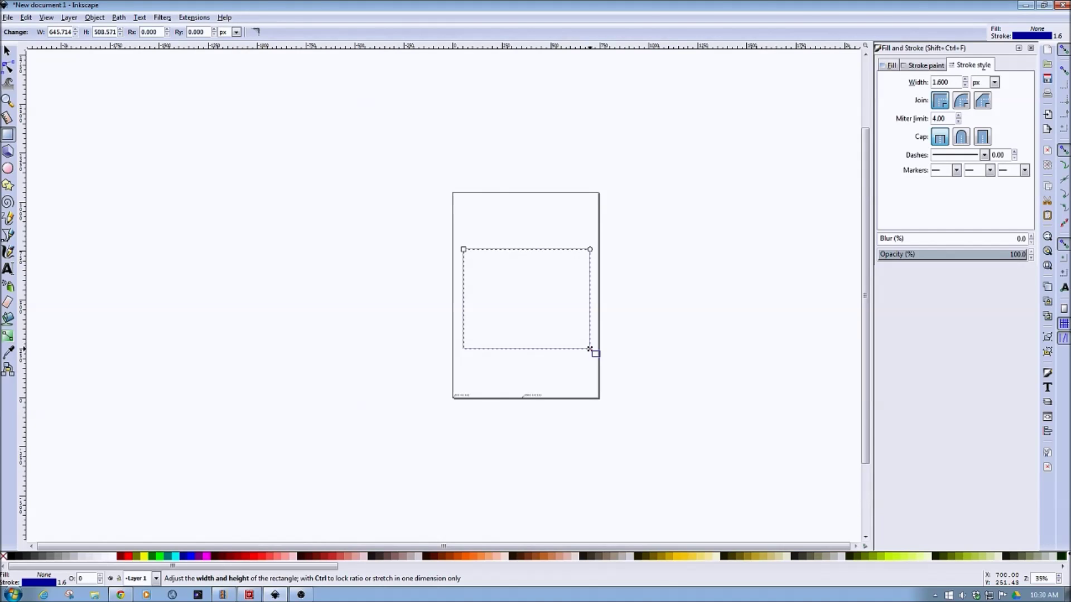
{"action": "left_click", "coordinate": [891, 65]}
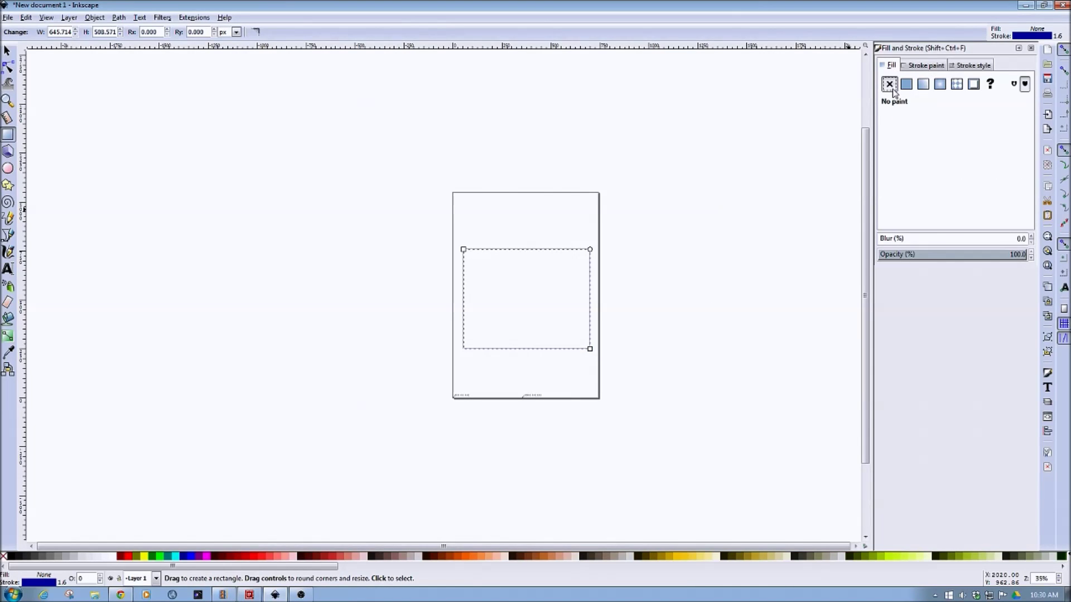
{"action": "left_click", "coordinate": [920, 66]}
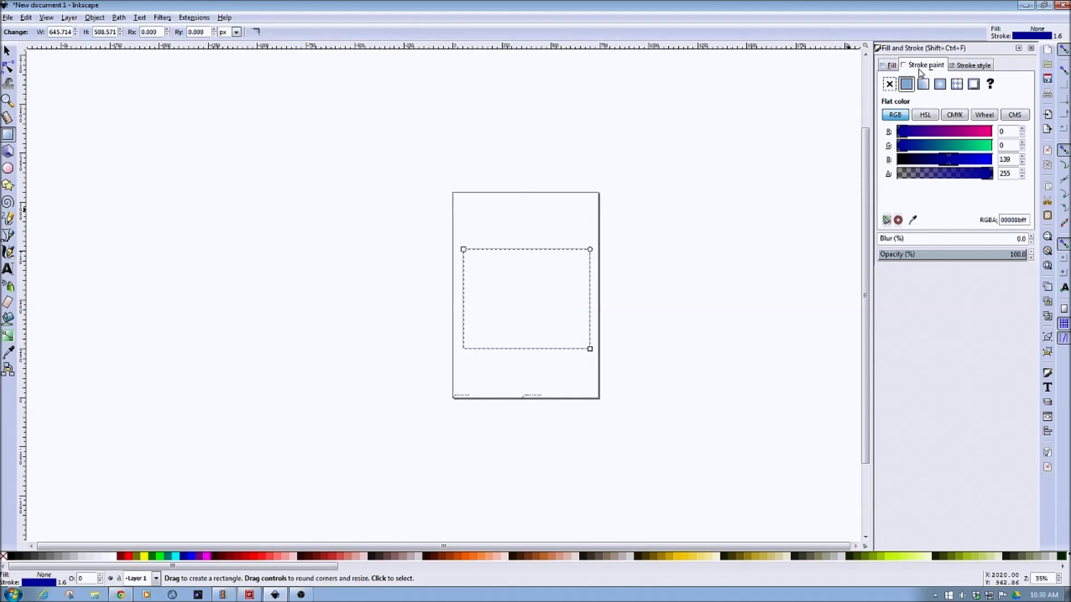
{"action": "left_click", "coordinate": [967, 66]}
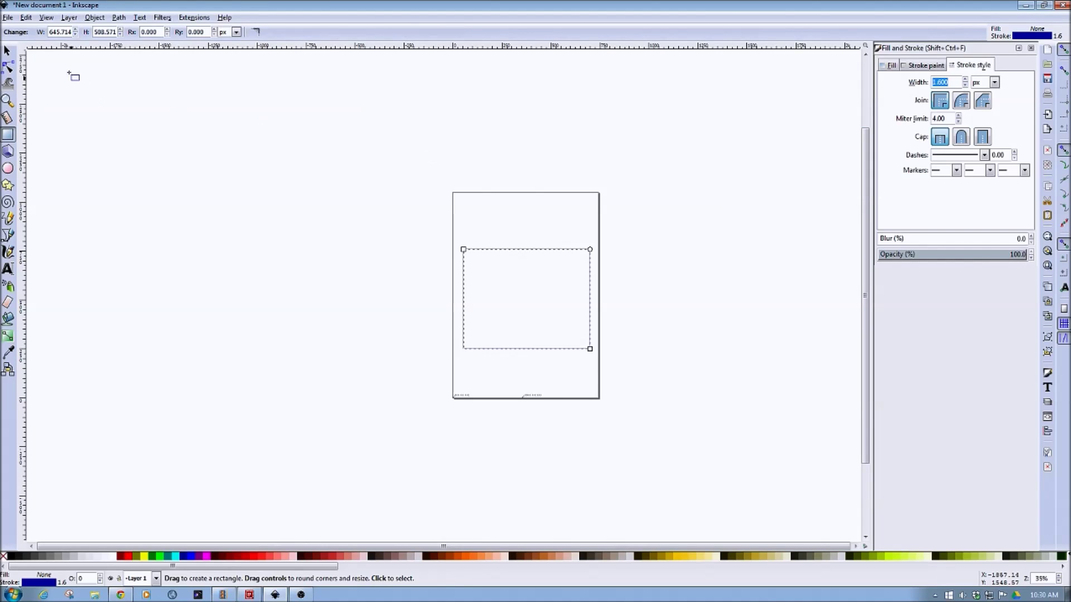
{"action": "left_click", "coordinate": [7, 52]}
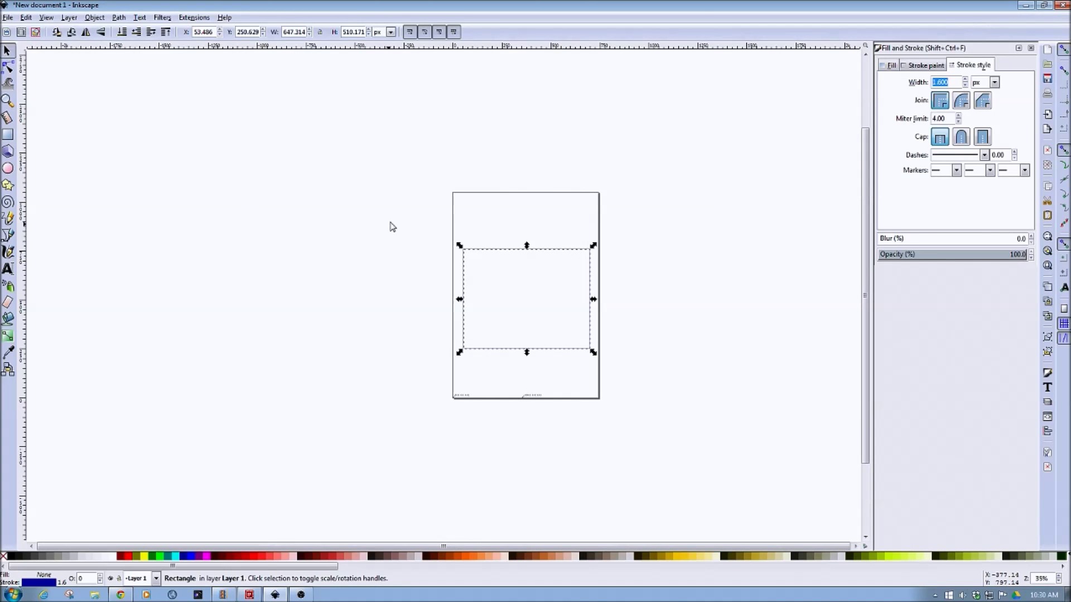
{"action": "left_click", "coordinate": [416, 219]}
{"action": "mouse_move", "coordinate": [417, 218]}
{"action": "left_mouse_down"}
{"action": "mouse_move", "coordinate": [566, 318]}
{"action": "mouse_move", "coordinate": [642, 397]}
{"action": "left_mouse_up"}
{"action": "left_click", "coordinate": [119, 18]}
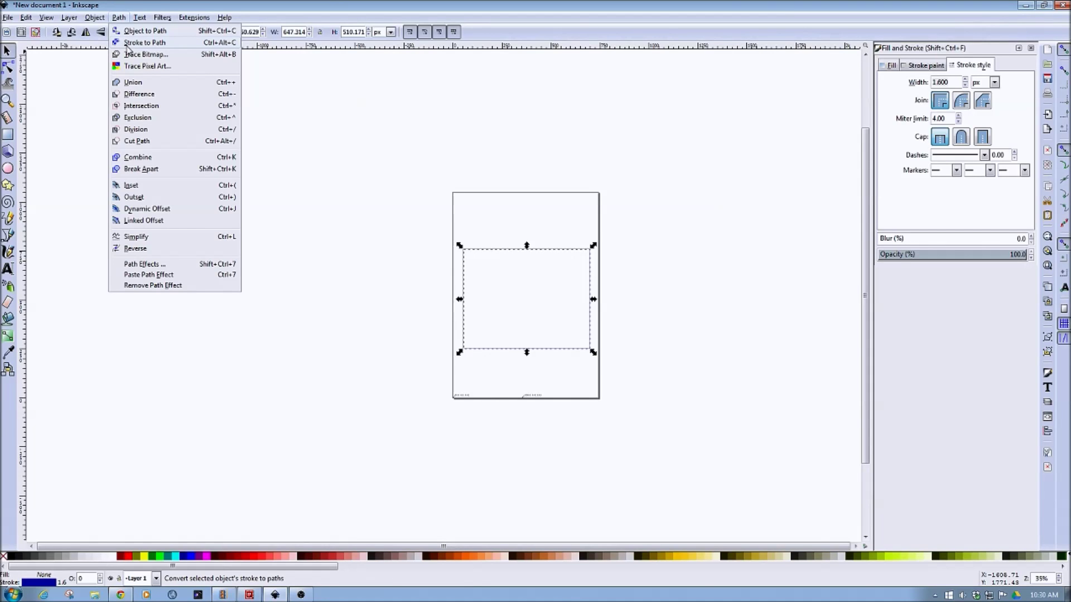
{"action": "left_click", "coordinate": [144, 43]}
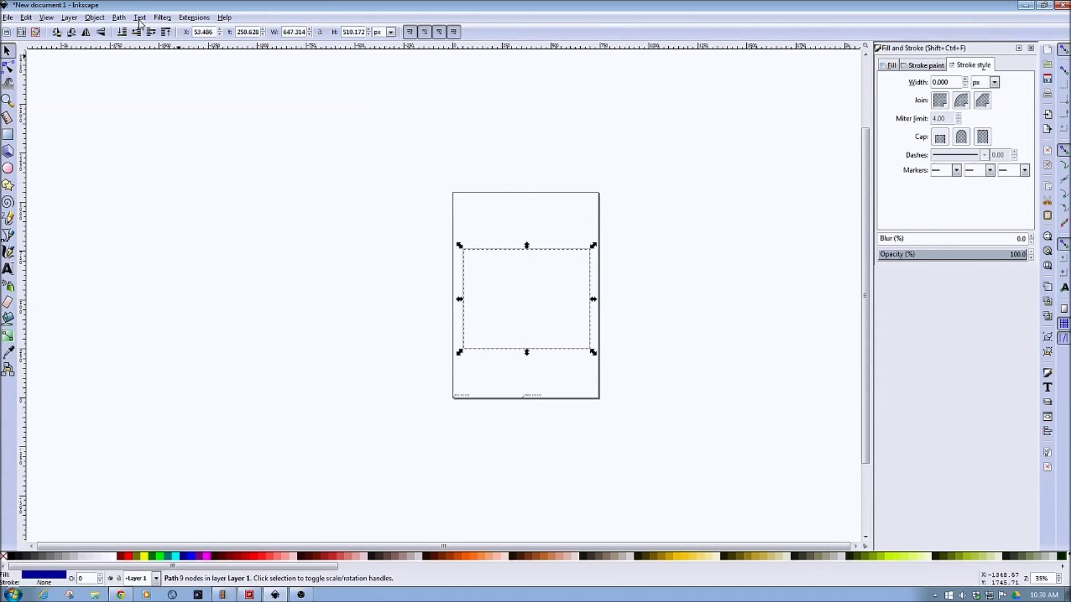
{"action": "left_click", "coordinate": [45, 19]}
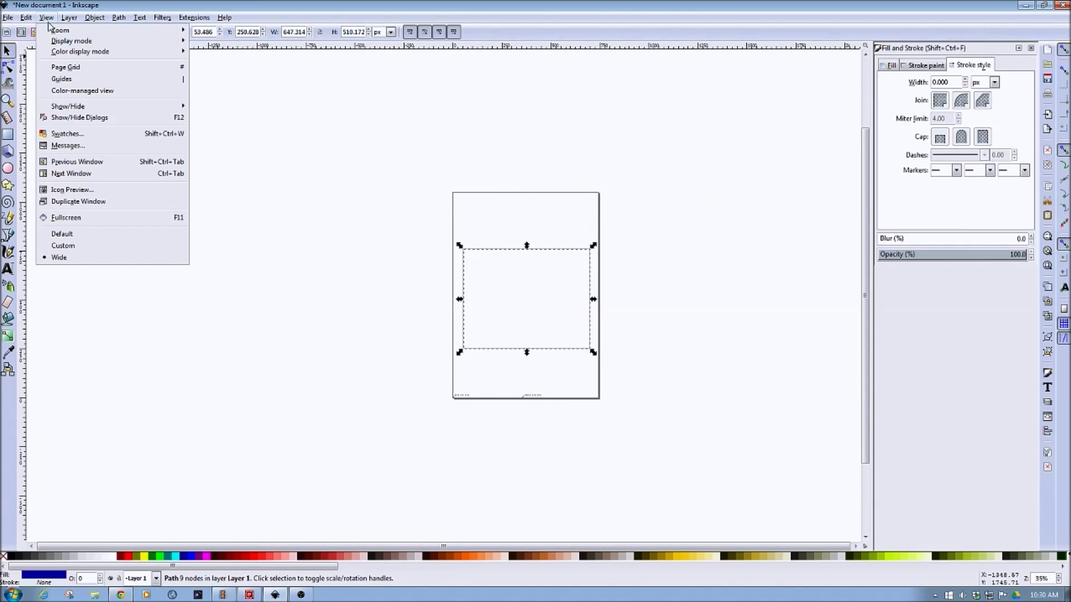
{"action": "mouse_move", "coordinate": [60, 31]}
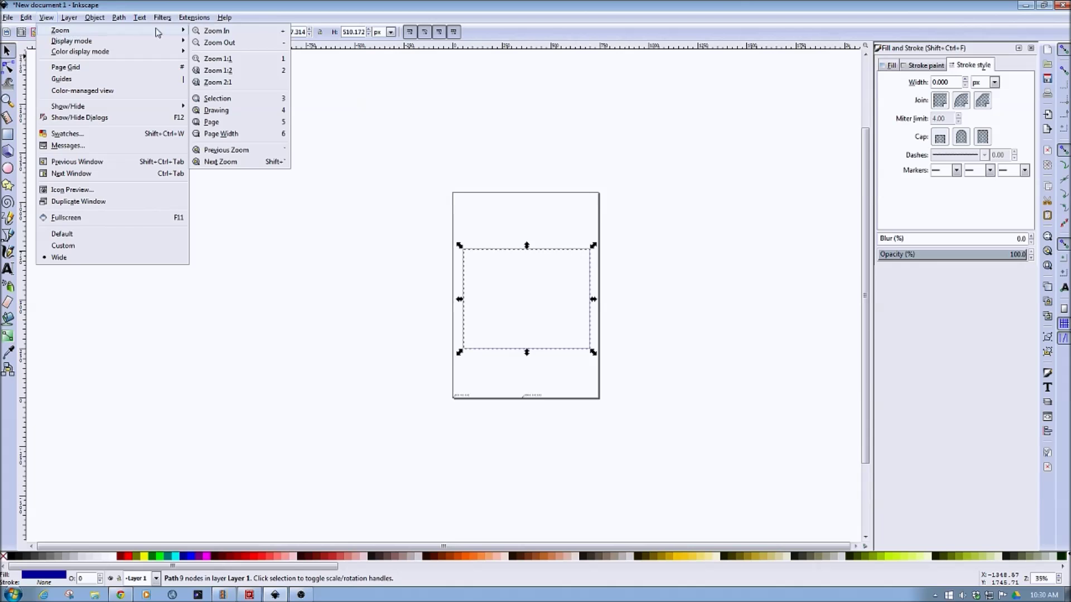
{"action": "left_click", "coordinate": [213, 31]}
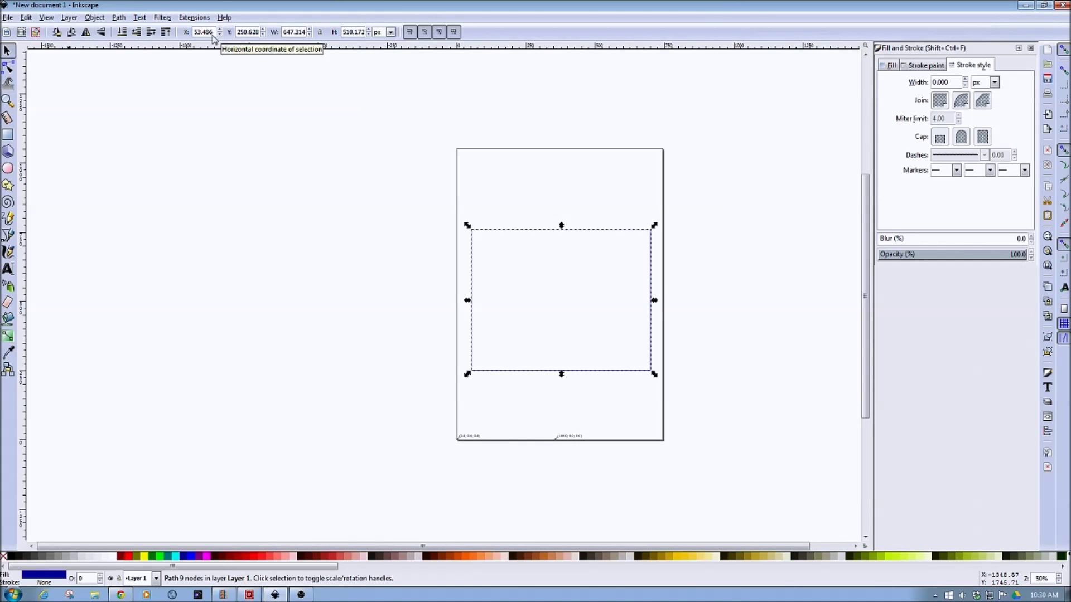
{"action": "key", "text": "plus"}
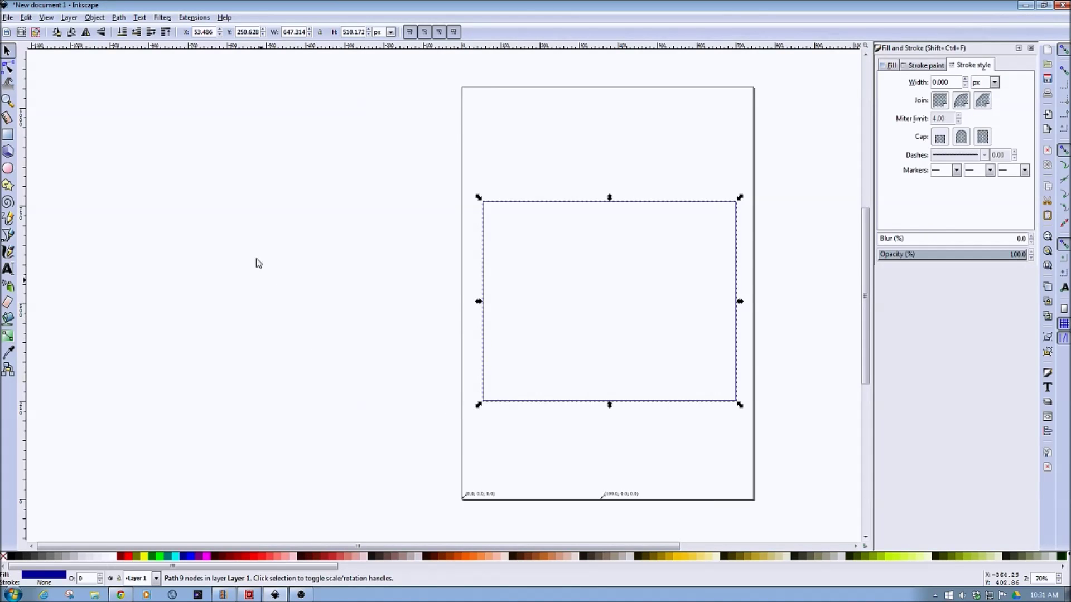
- Launch Extensions > Generate Gcode > J Tech Photonics Laser Tool
{"action": "left_click", "coordinate": [193, 19]}
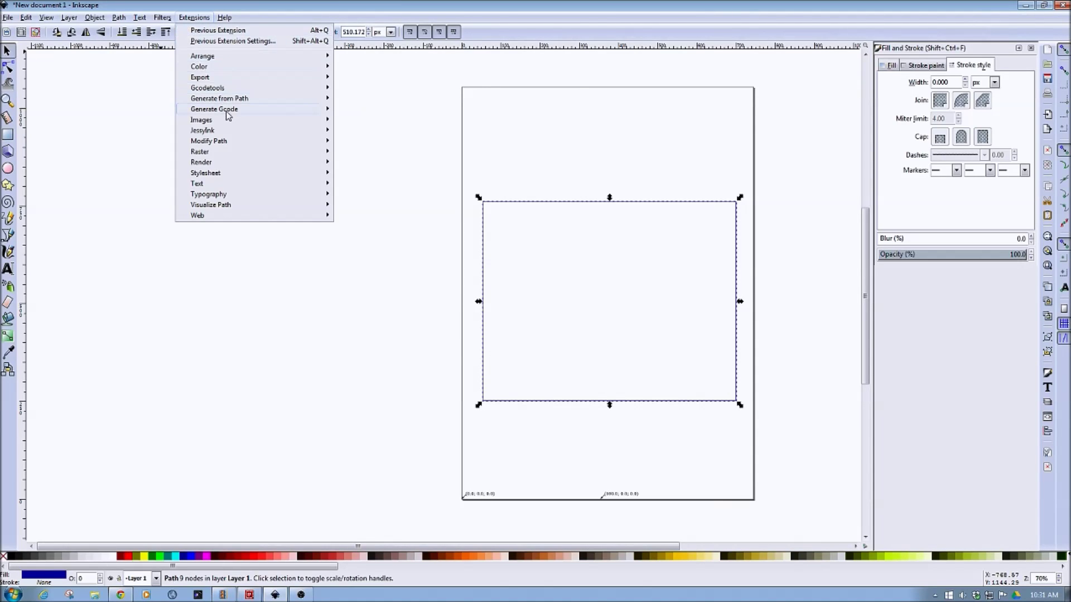
{"action": "mouse_move", "coordinate": [228, 115]}
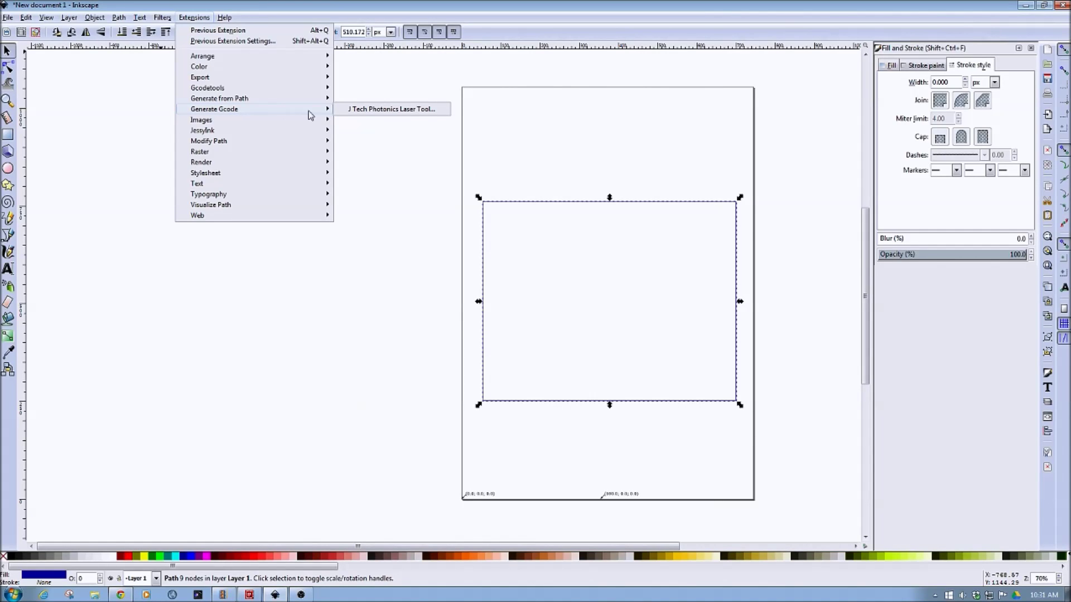
{"action": "left_click", "coordinate": [427, 114]}
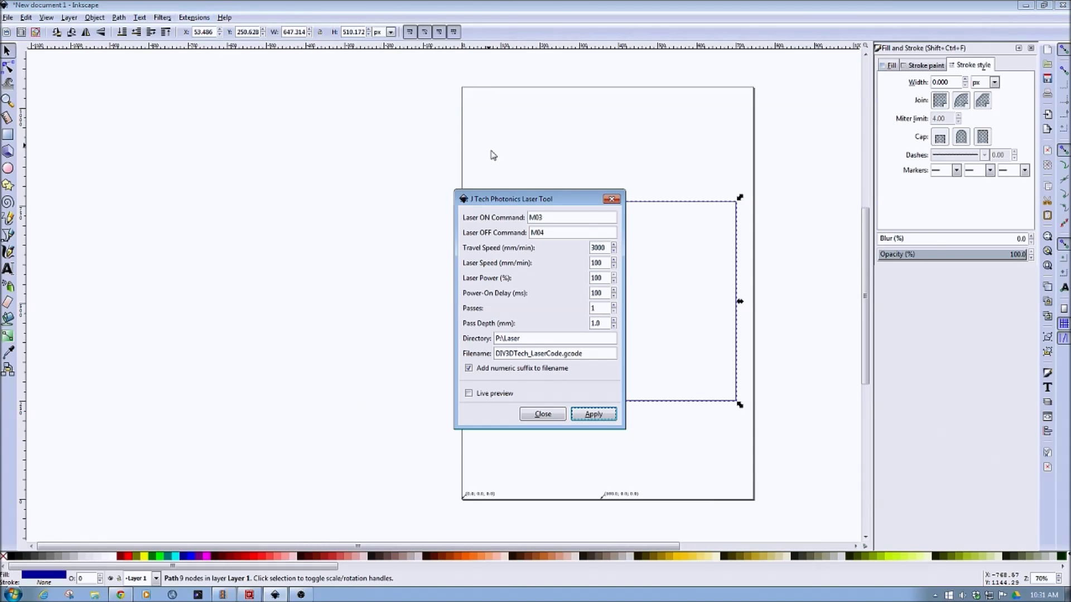
- Move the Laser Tool dialog up-left off the rectangle and select the travel speed value 3000
{"action": "left_click_drag", "start_coordinate": [546, 203], "coordinate": [375, 100]}
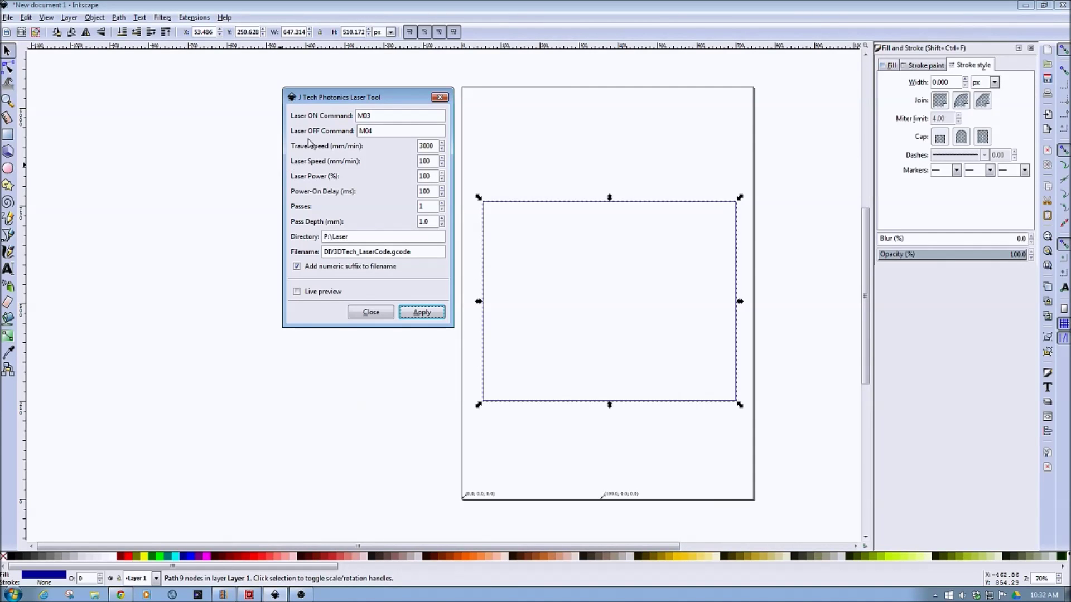
{"action": "double_click", "coordinate": [431, 146]}
{"action": "left_click", "coordinate": [435, 146]}
{"action": "double_click", "coordinate": [430, 162]}
{"action": "left_click", "coordinate": [433, 176]}
{"action": "double_click", "coordinate": [433, 176]}
{"action": "key", "text": "Tab"}
{"action": "key", "text": "Tab"}
- Select the 1.0 pass depth value, then switch to Chrome's corrugated cardboard image results
{"action": "double_click", "coordinate": [431, 224]}
{"action": "left_click", "coordinate": [120, 595]}
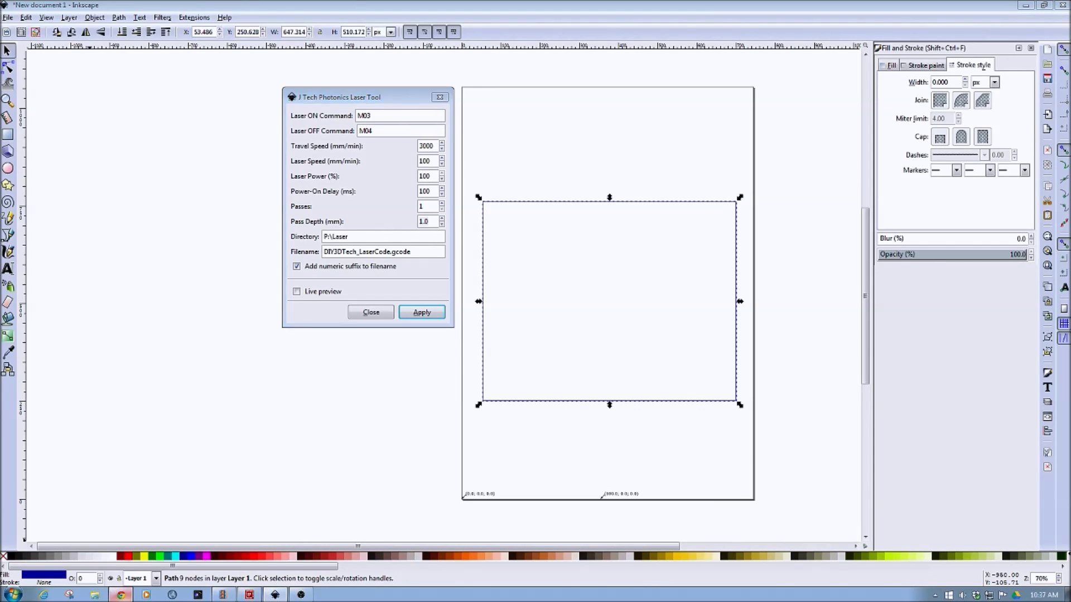
{"action": "left_click", "coordinate": [940, 7]}
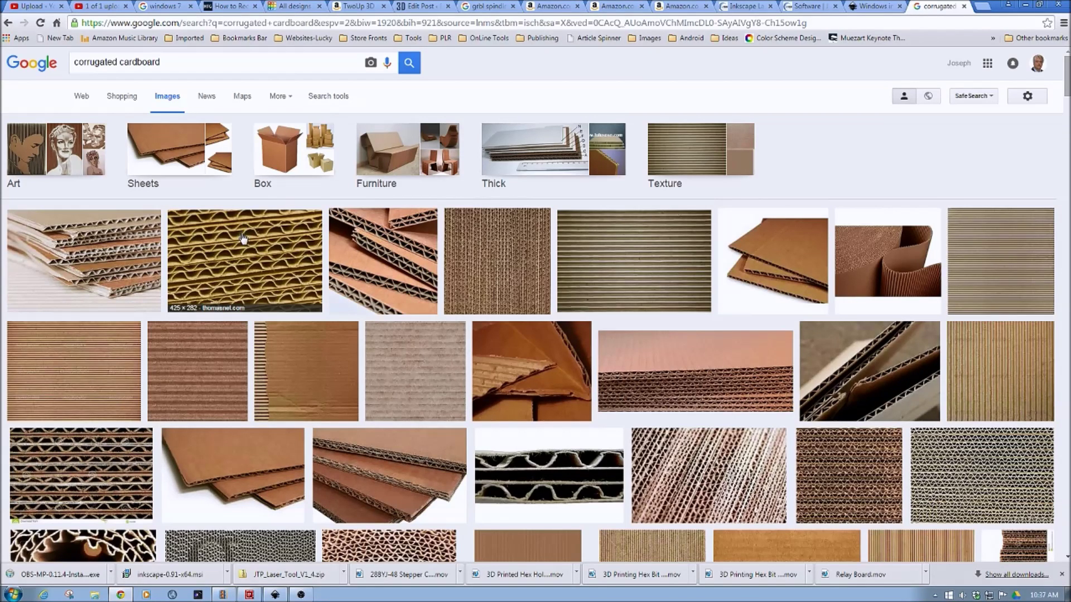
- Open the preview of the thomasnet.com 'Anti-Static Corrugated Cardboard' image
{"action": "left_click", "coordinate": [202, 272]}
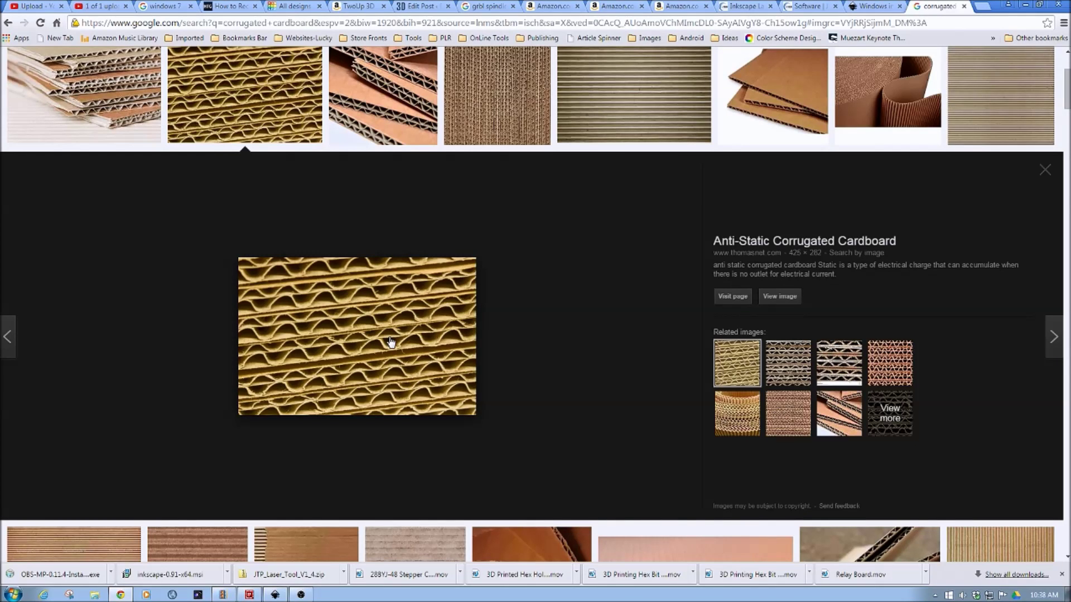
- Switch from Chrome back to Inkscape's J Tech Photonics Laser Tool dialog
{"action": "left_click", "coordinate": [282, 596]}
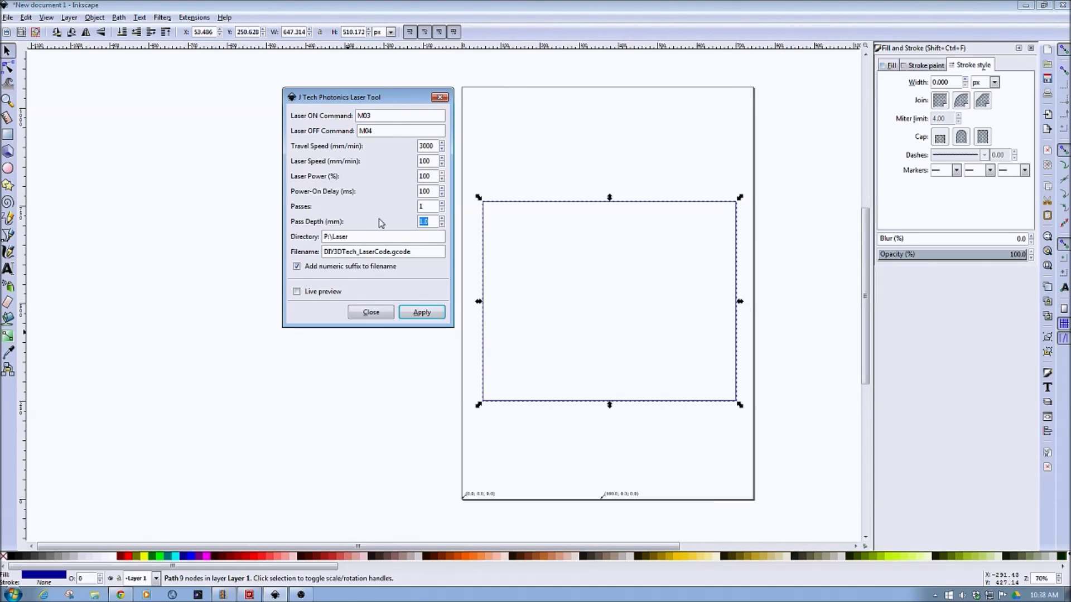
- Confirm output directory P:\Laser and filename DIY3DTech_LaserCode.gcode, then enable live preview
{"action": "left_click_drag", "start_coordinate": [360, 238], "coordinate": [325, 240]}
{"action": "left_click_drag", "start_coordinate": [418, 252], "coordinate": [316, 252]}
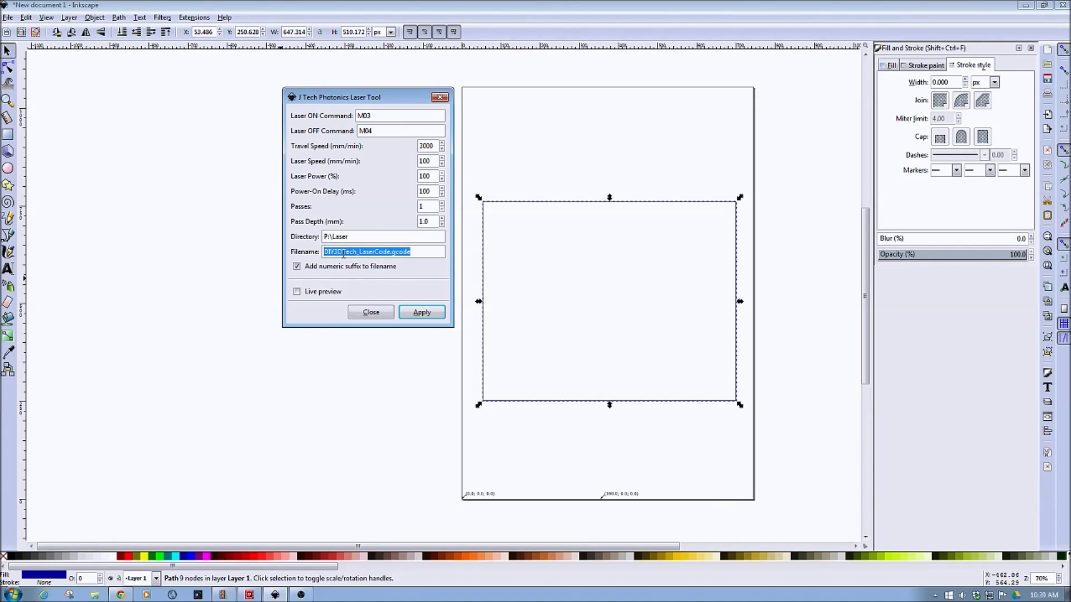
{"action": "left_click", "coordinate": [298, 294]}
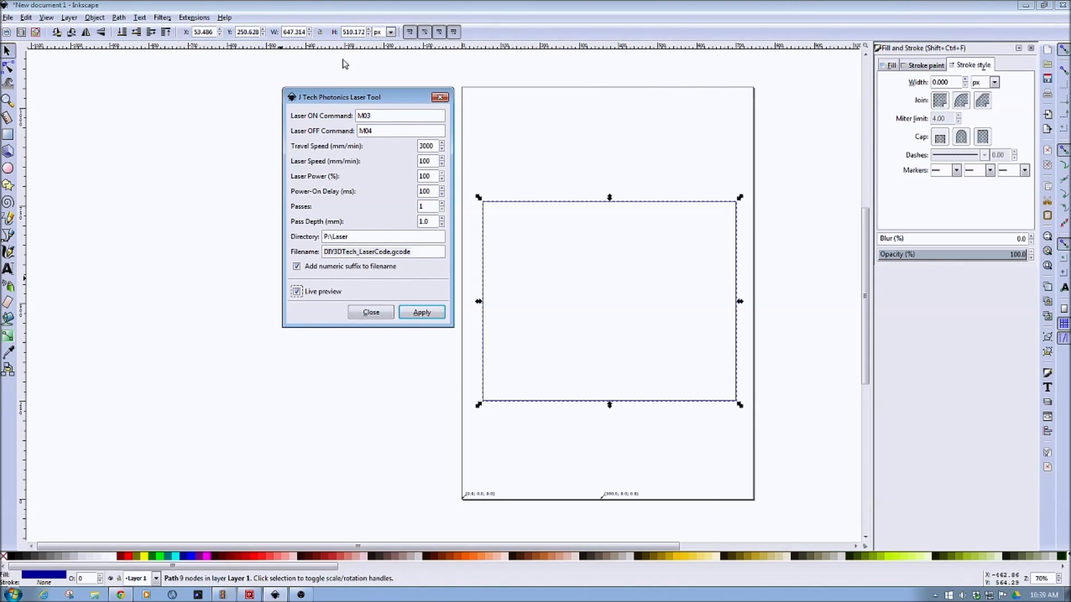
- Turn off live preview and apply the laser tool to generate the rectangle's G-code
{"action": "left_click", "coordinate": [415, 315]}
{"action": "left_click", "coordinate": [419, 313]}
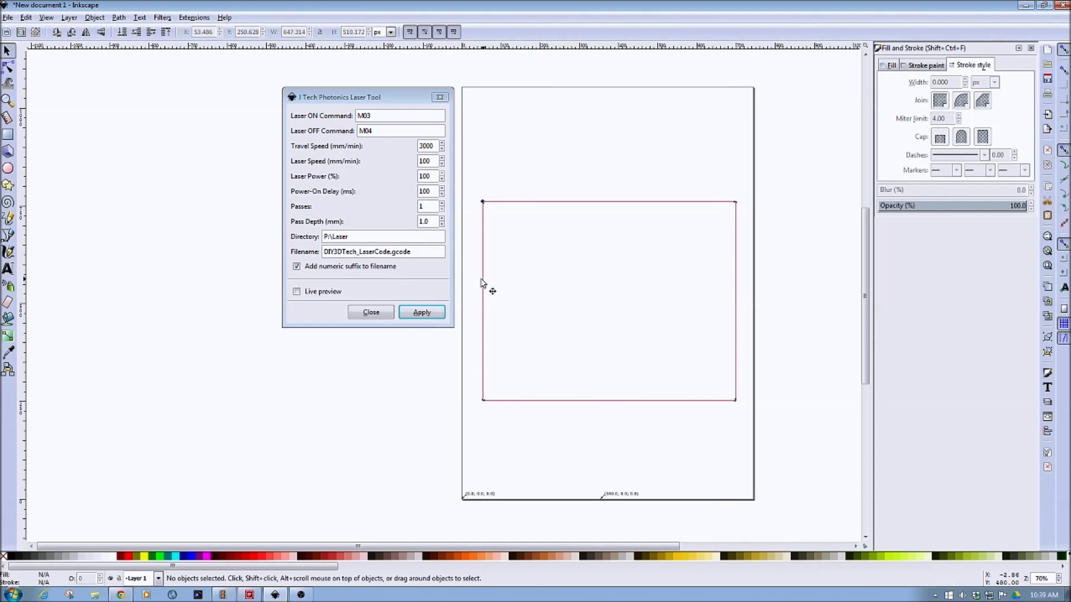
{"action": "left_click", "coordinate": [252, 596]}
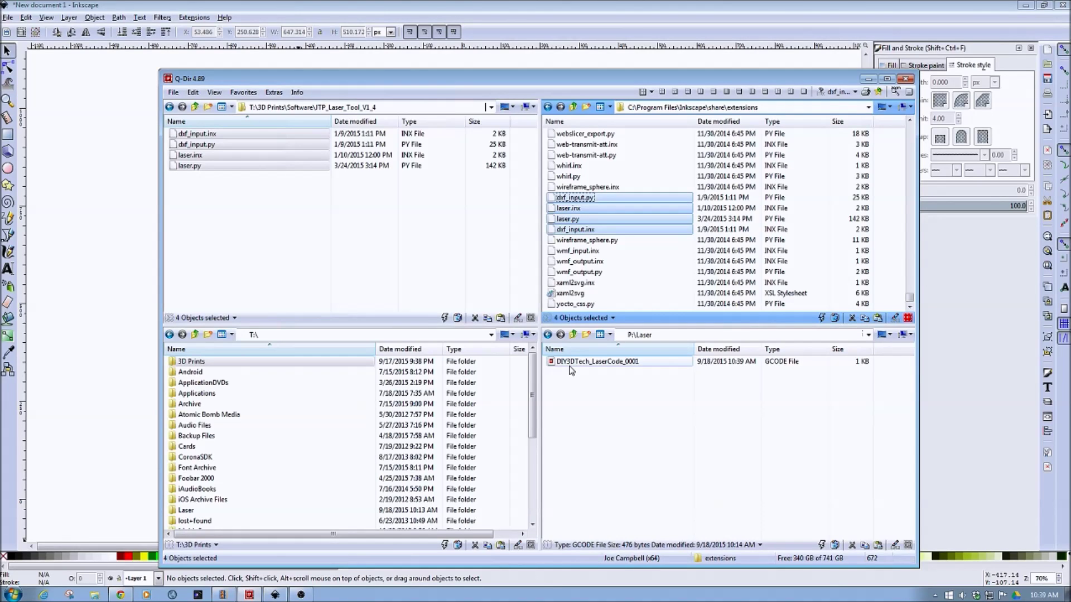
- Open DIY3DTech_LaserCode_0001 from P:\Laser in NoteTab Std
{"action": "left_click", "coordinate": [600, 366]}
{"action": "double_click", "coordinate": [599, 367]}
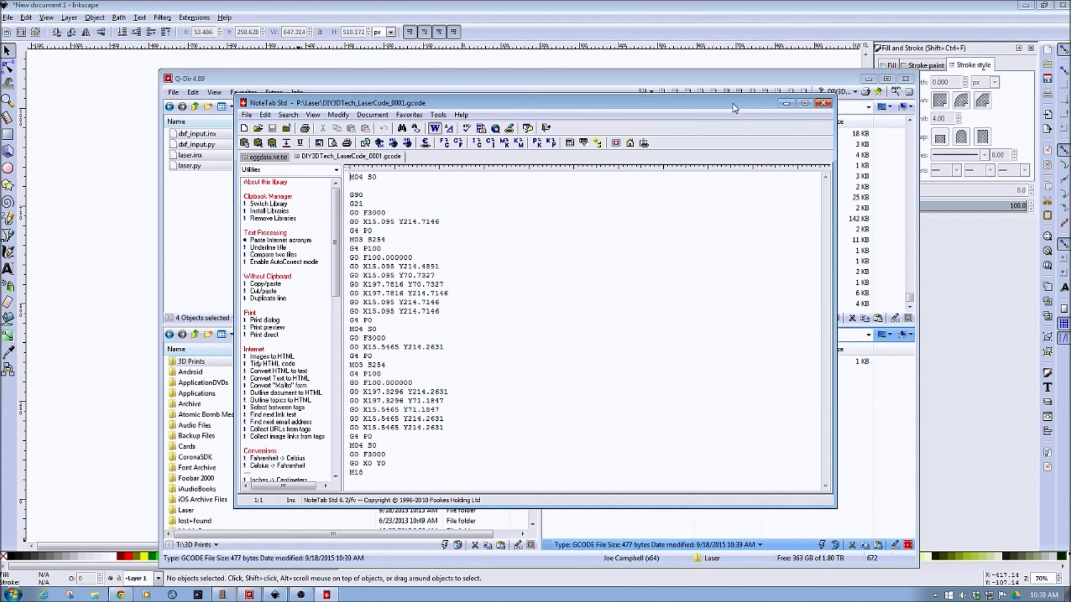
{"action": "left_click_drag", "start_coordinate": [659, 109], "coordinate": [589, 120]}
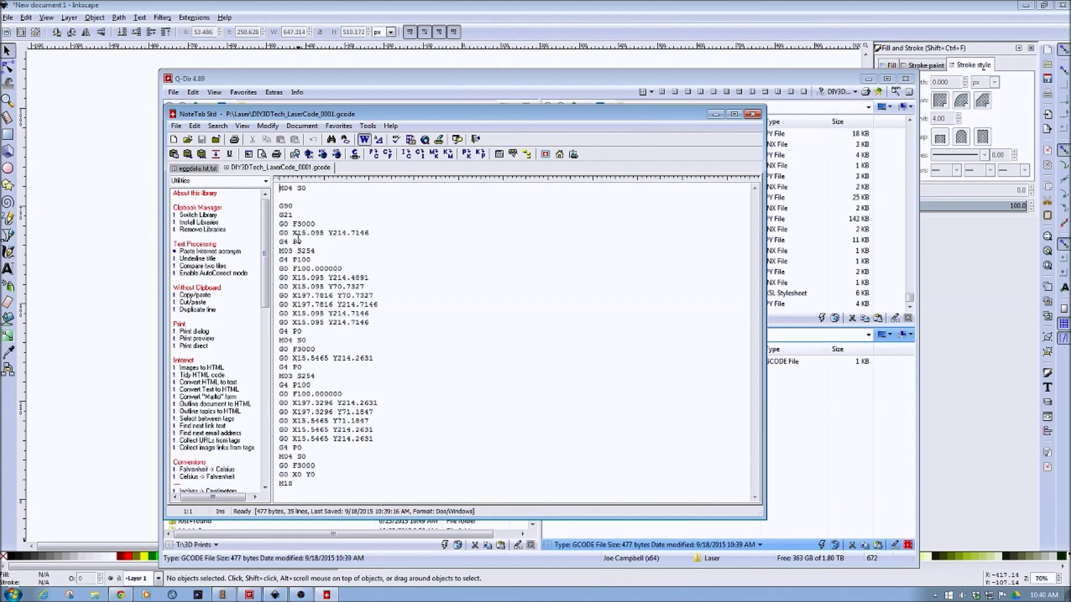
{"action": "left_click_drag", "start_coordinate": [316, 251], "coordinate": [279, 251]}
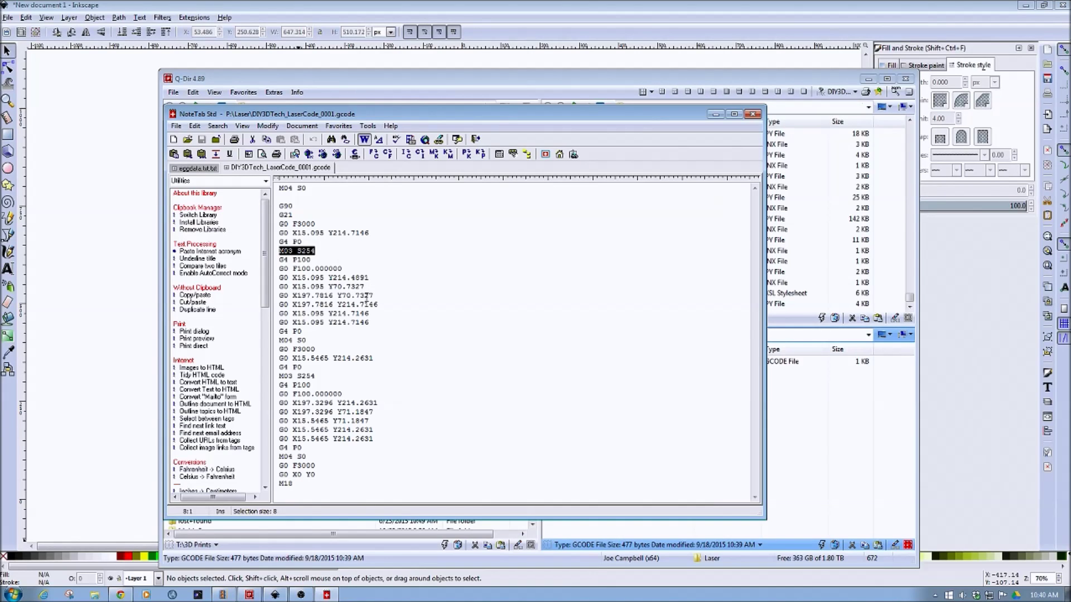
{"action": "left_click", "coordinate": [338, 260]}
{"action": "left_click_drag", "start_coordinate": [316, 252], "coordinate": [295, 251]}
{"action": "left_click_drag", "start_coordinate": [279, 259], "coordinate": [315, 335]}
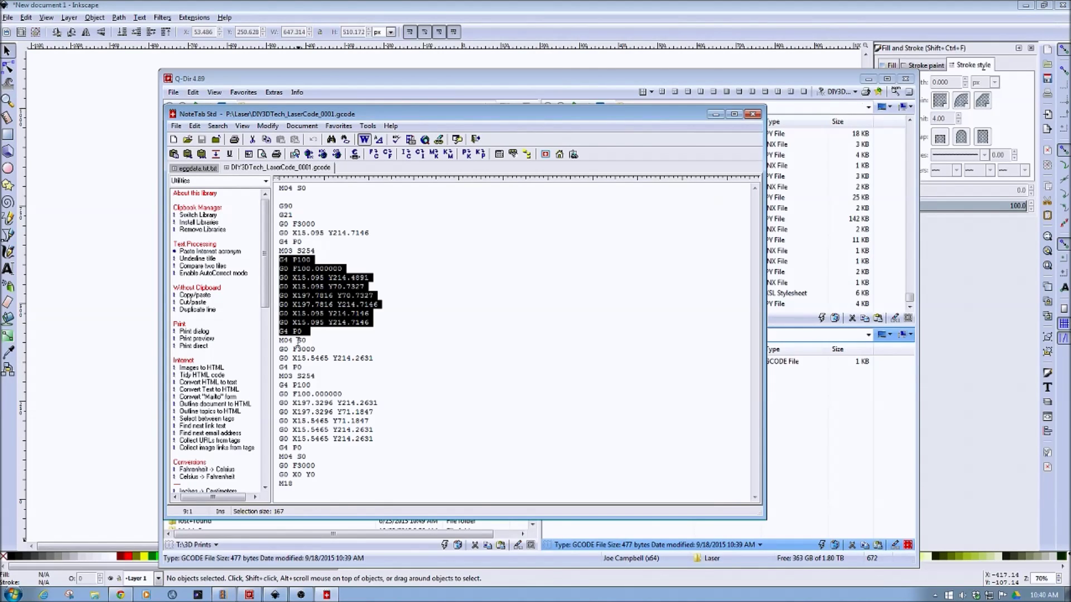
{"action": "left_click_drag", "start_coordinate": [296, 341], "coordinate": [312, 340]}
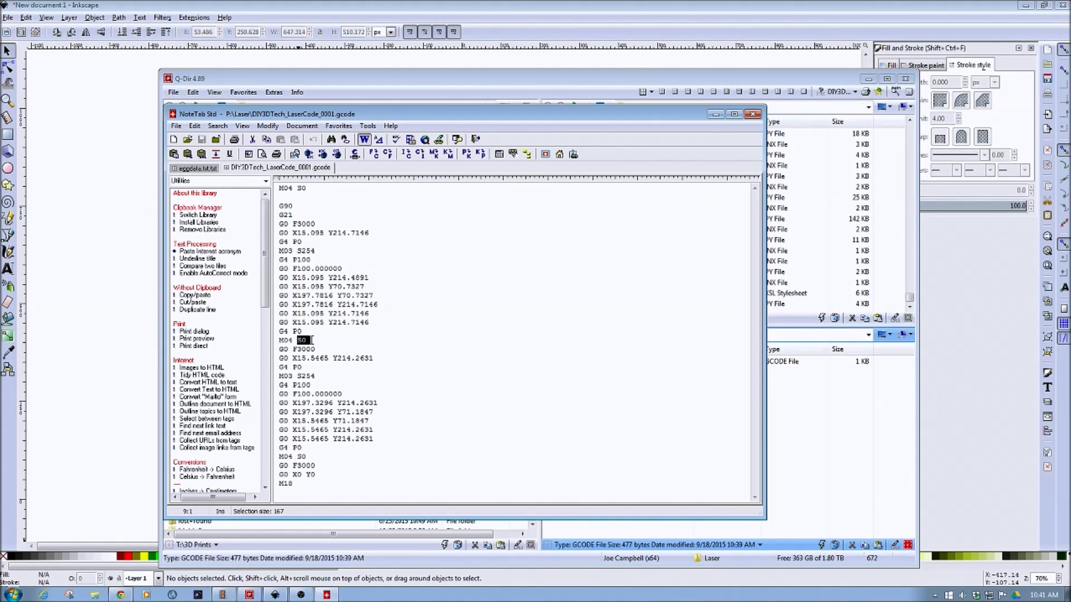
{"action": "left_click_drag", "start_coordinate": [312, 340], "coordinate": [311, 340]}
{"action": "left_click_drag", "start_coordinate": [317, 376], "coordinate": [276, 377]}
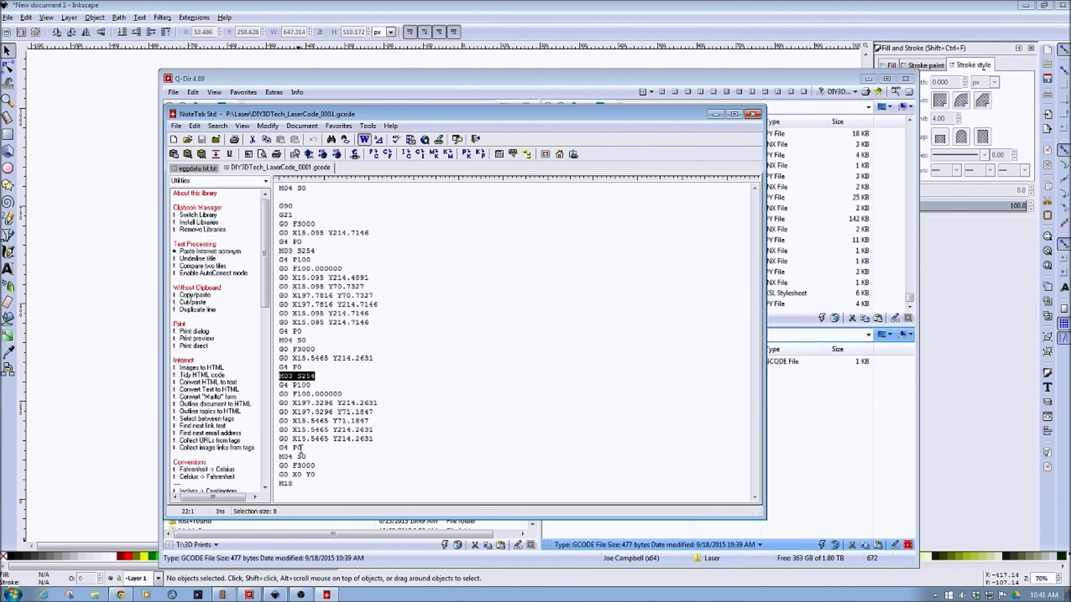
{"action": "left_click_drag", "start_coordinate": [308, 456], "coordinate": [275, 458]}
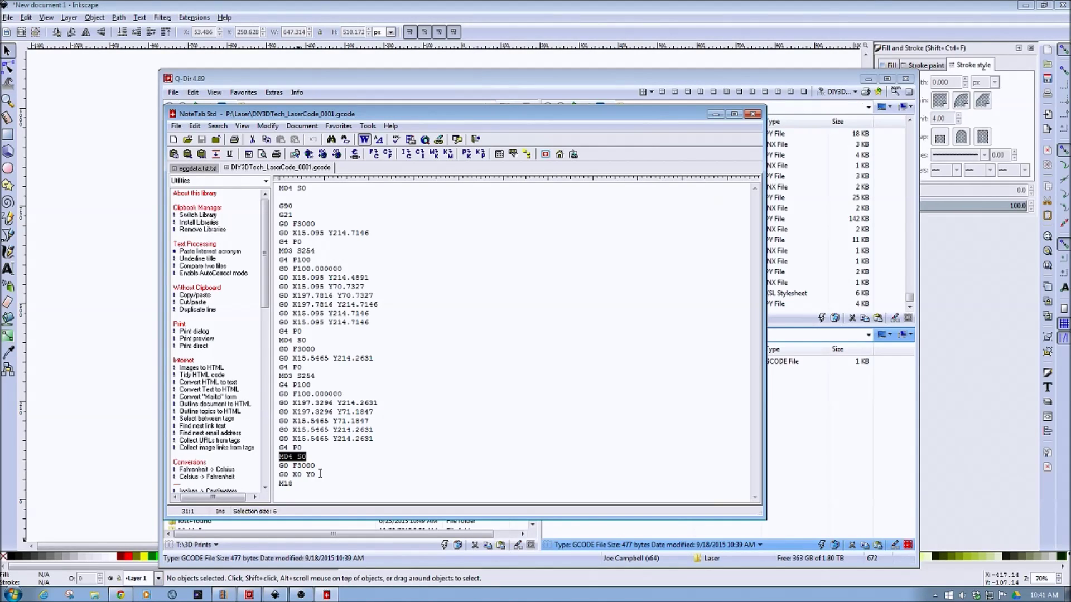
{"action": "left_click", "coordinate": [715, 115]}
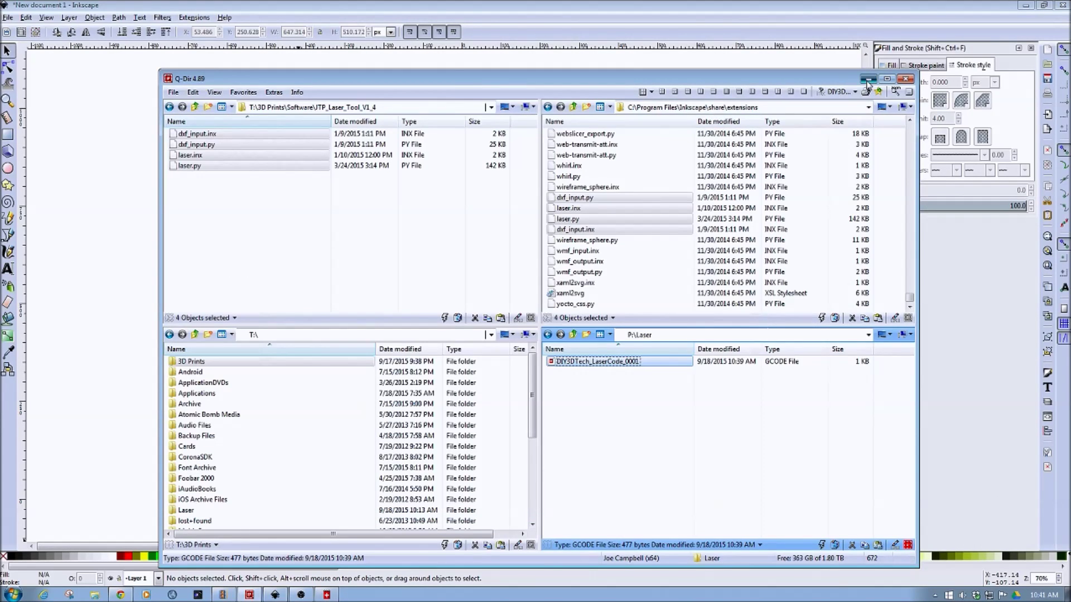
- Minimize Q-Dir to reveal Inkscape with the Laser Tool dialog and red rectangle
{"action": "left_click", "coordinate": [868, 81]}
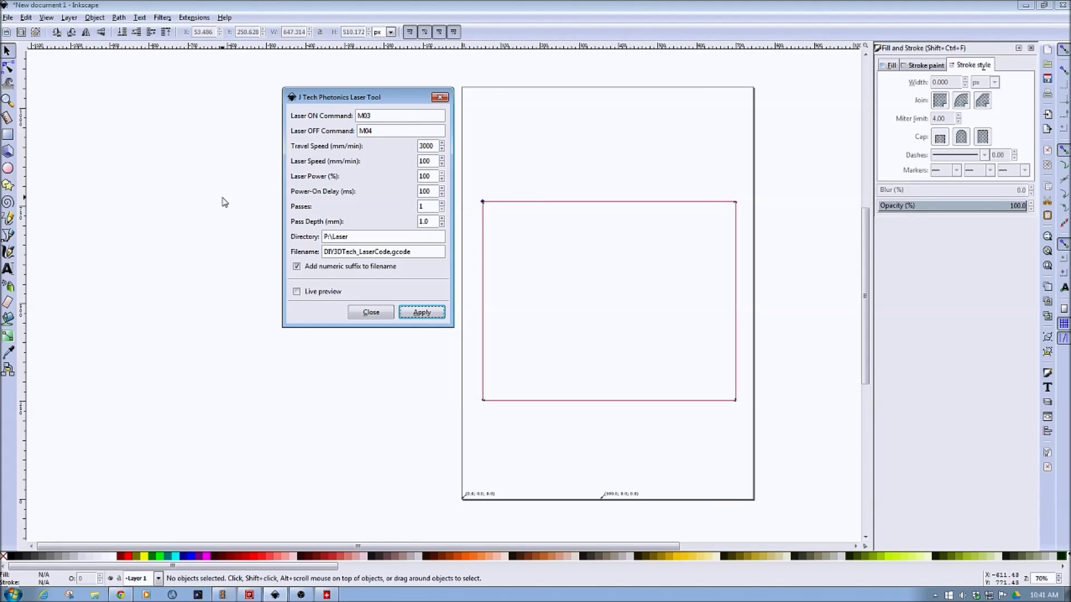